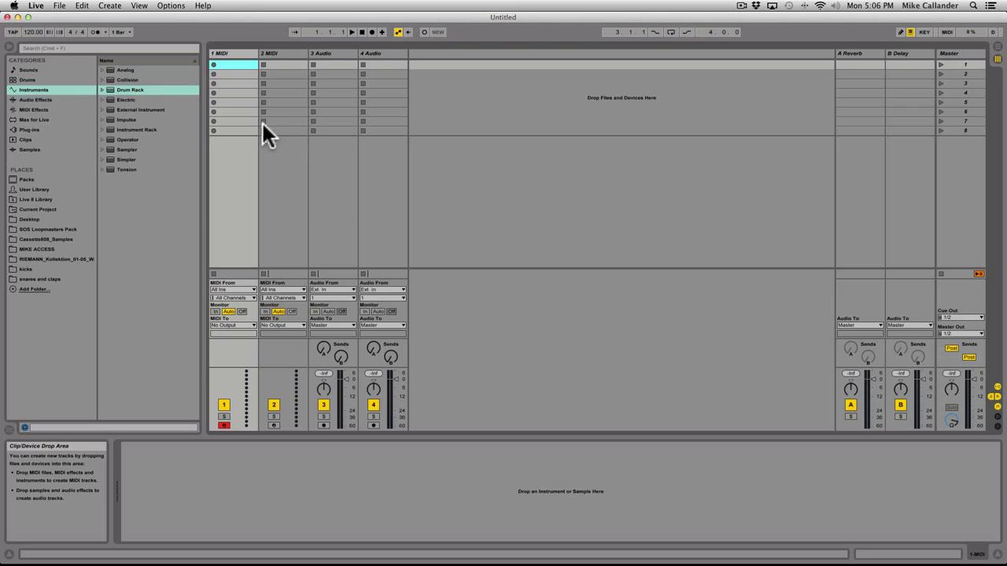
# - Load a Drum Rack onto the first MIDI track and nest a second Drum Rack on its C1 pad
pyautogui.moveTo(131, 90); pyautogui.dragTo(219, 69)
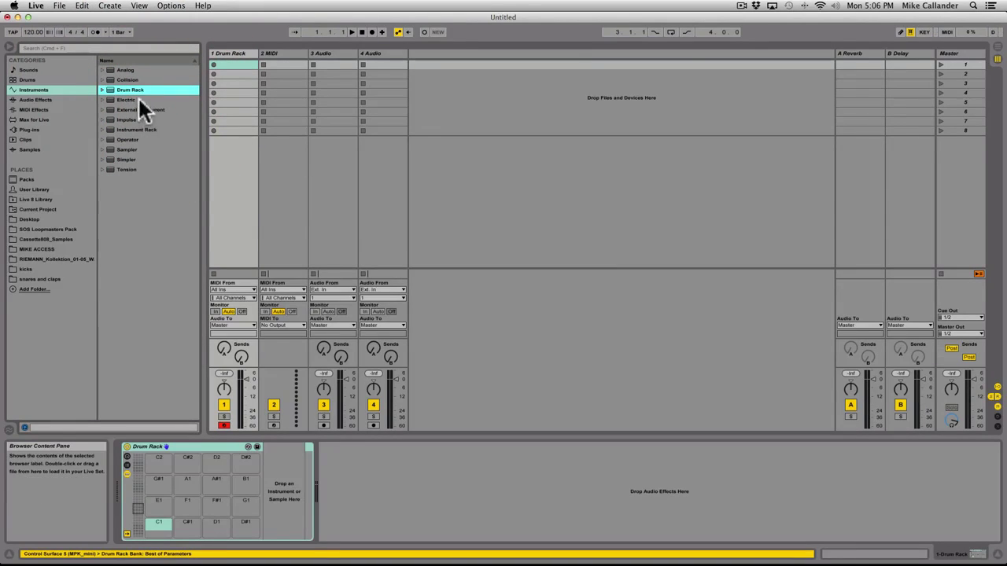
pyautogui.moveTo(130, 93); pyautogui.dragTo(161, 531)
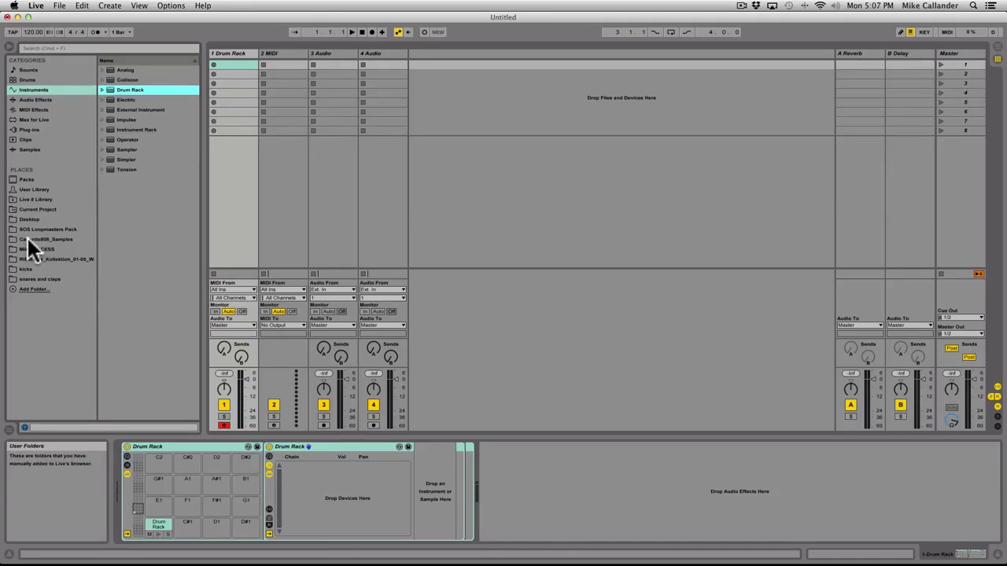
# - Add Kick-707.aif from the kicks folder to the nested Drum Rack as a chain and preview the C1 pad
pyautogui.click(31, 269)
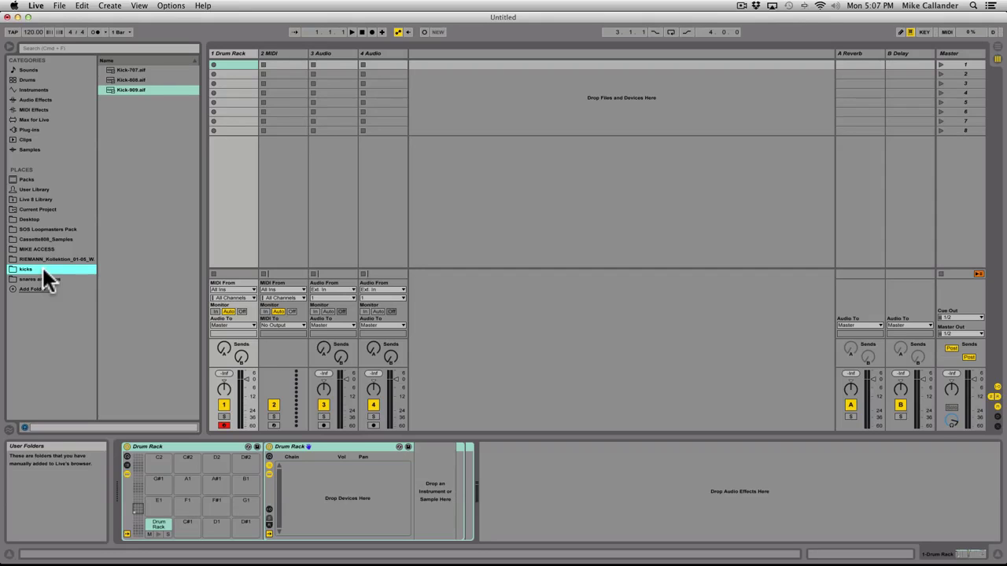
pyautogui.moveTo(132, 69); pyautogui.dragTo(313, 471)
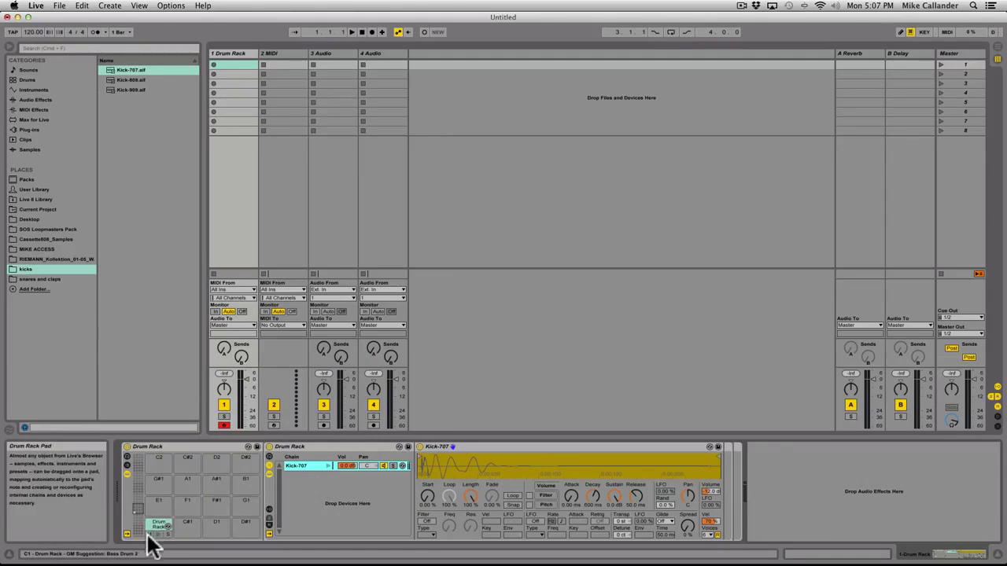
pyautogui.moveTo(158, 533)
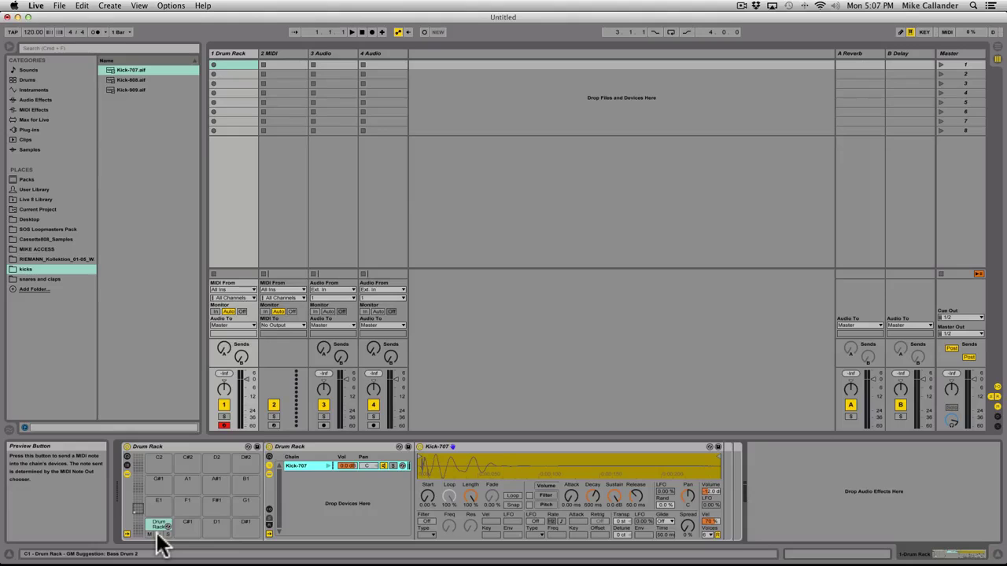
pyautogui.click(158, 534)
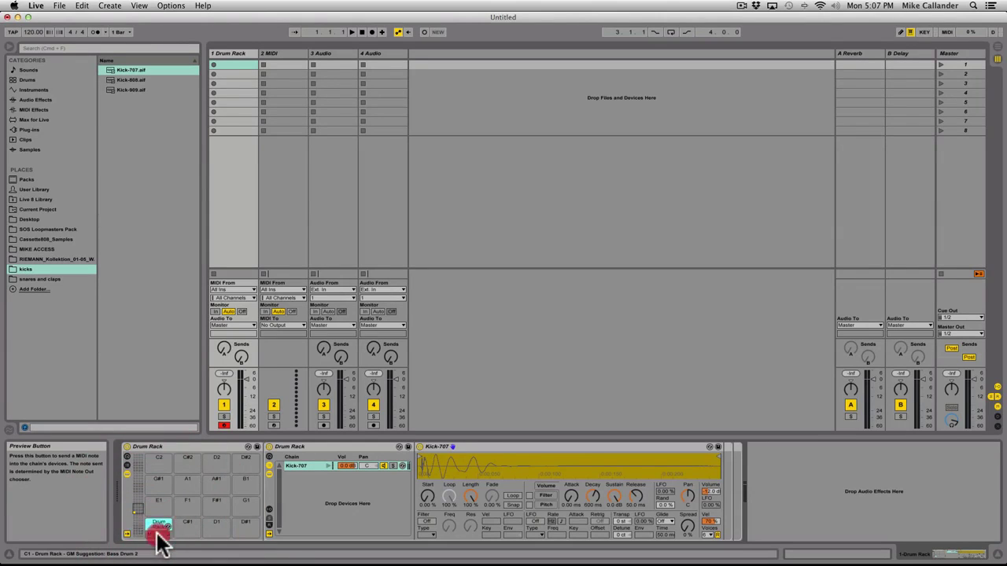
pyautogui.click(157, 534)
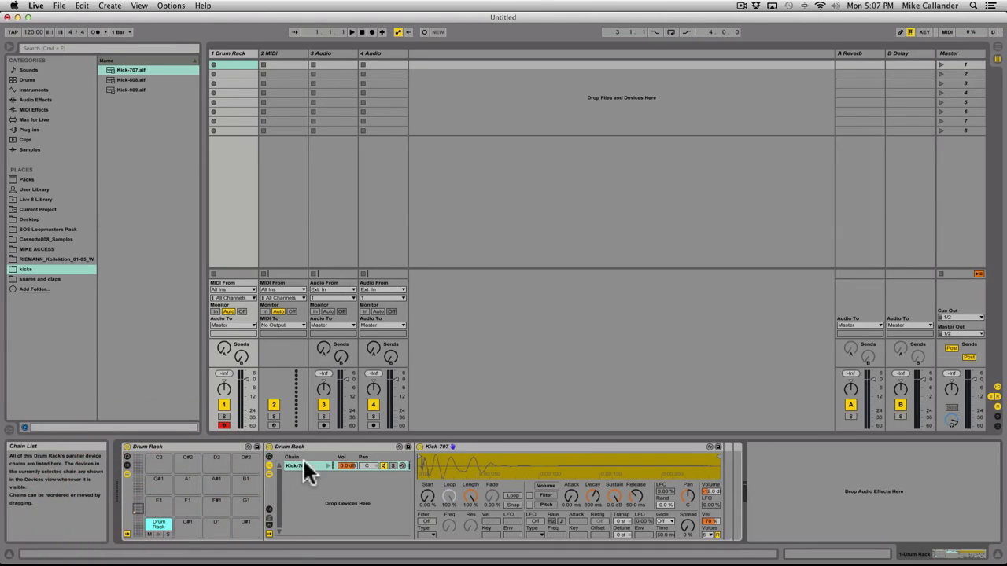
# - Show the nested rack's chain input/output settings, set the Kick-707 chain to receive All Notes, and preview the C1 pad
pyautogui.click(269, 507)
pyautogui.click(345, 464)
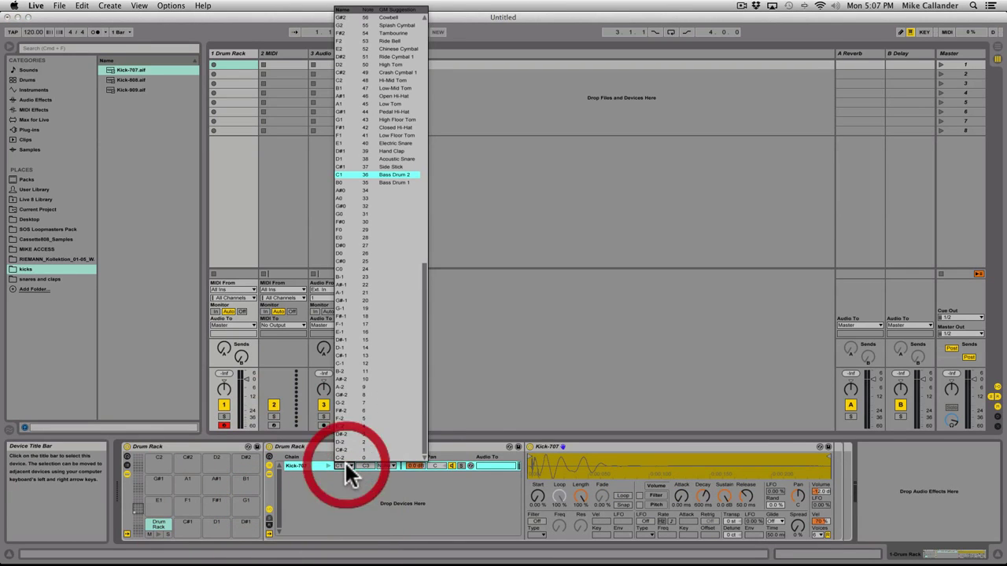
pyautogui.scroll(10, 364, 197)
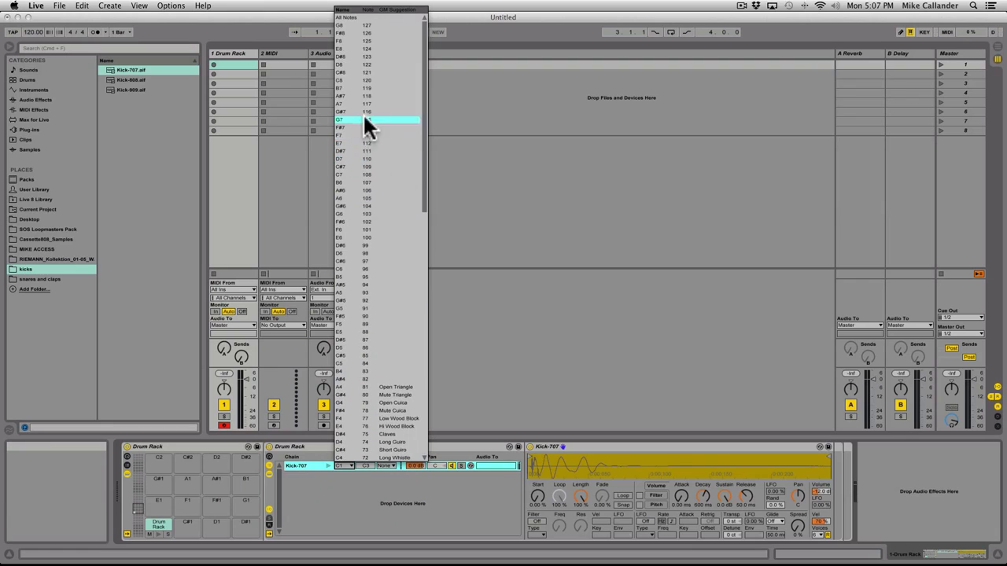
pyautogui.click(356, 19)
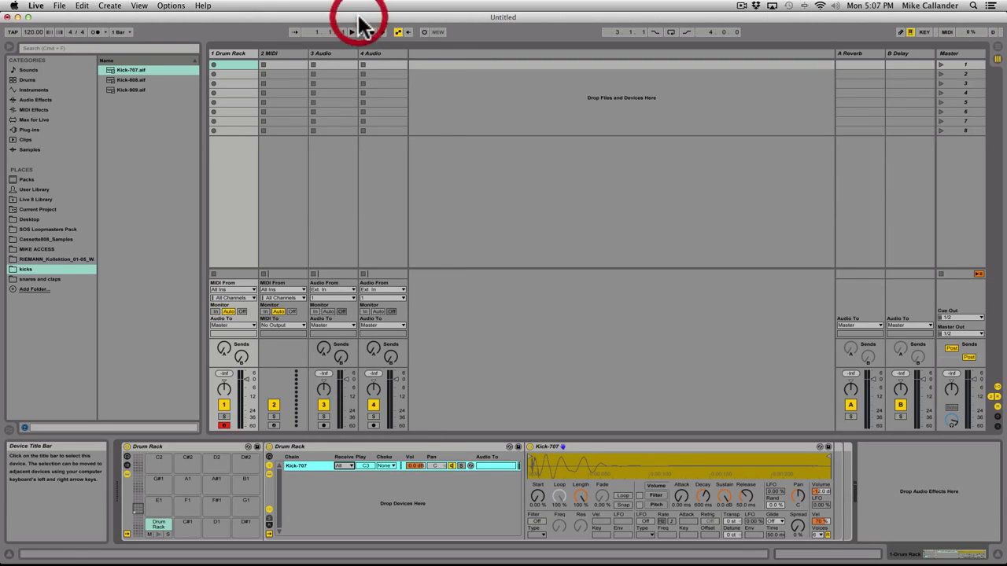
pyautogui.click(160, 531)
pyautogui.click(160, 531)
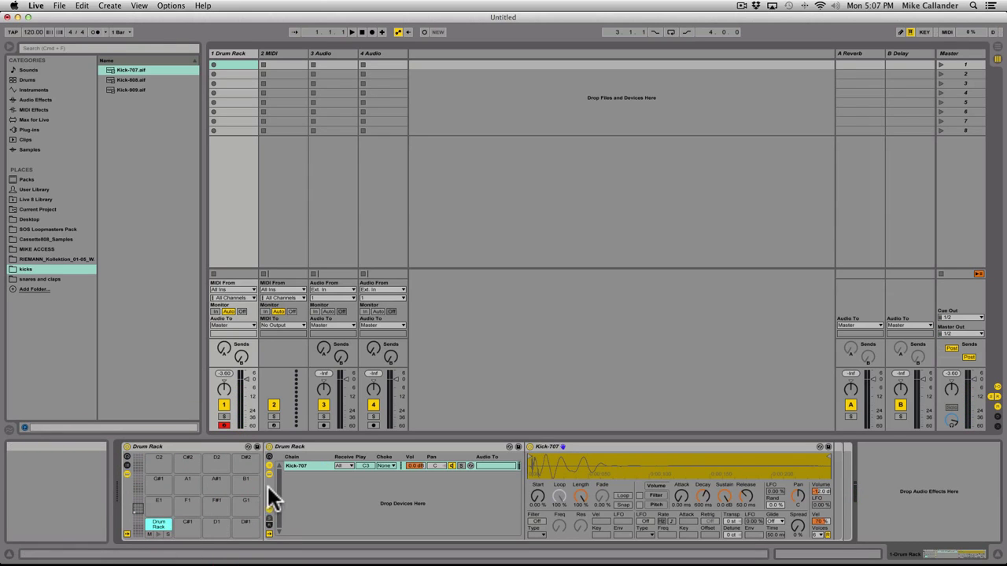
# - Add an EQ Eight audio effect to the Kick-707 chain after its sampler
pyautogui.click(295, 462)
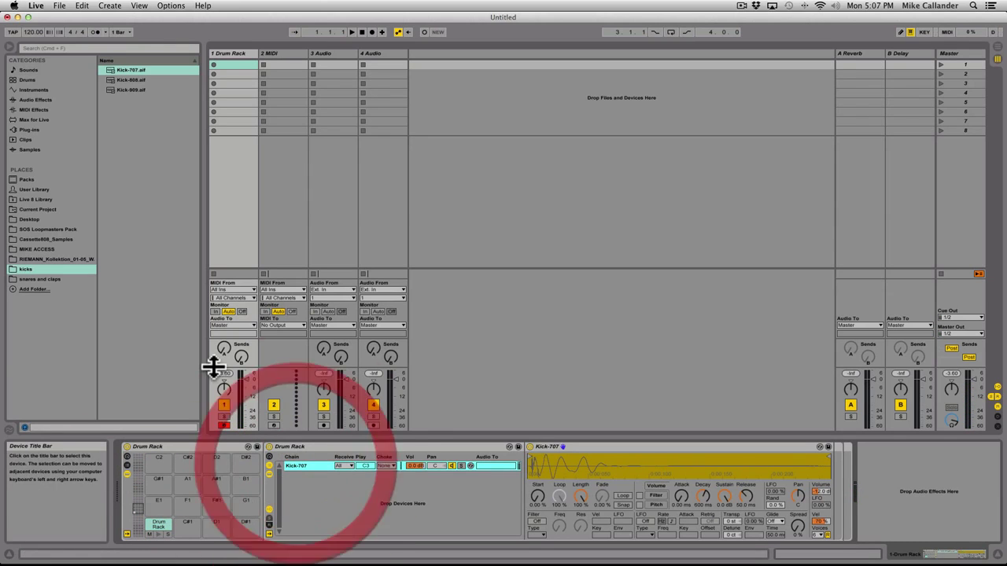
pyautogui.click(43, 98)
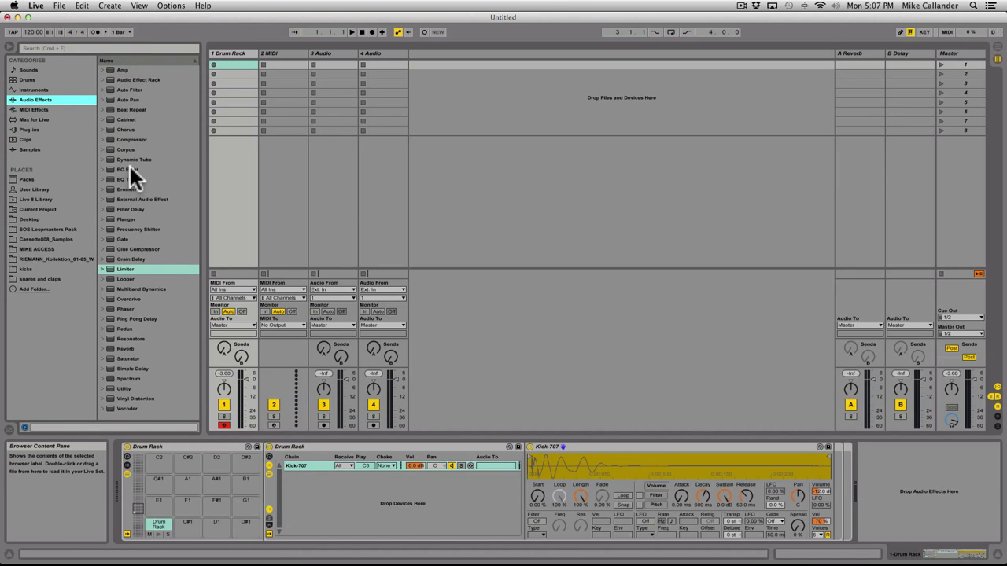
pyautogui.moveTo(129, 166); pyautogui.dragTo(301, 463)
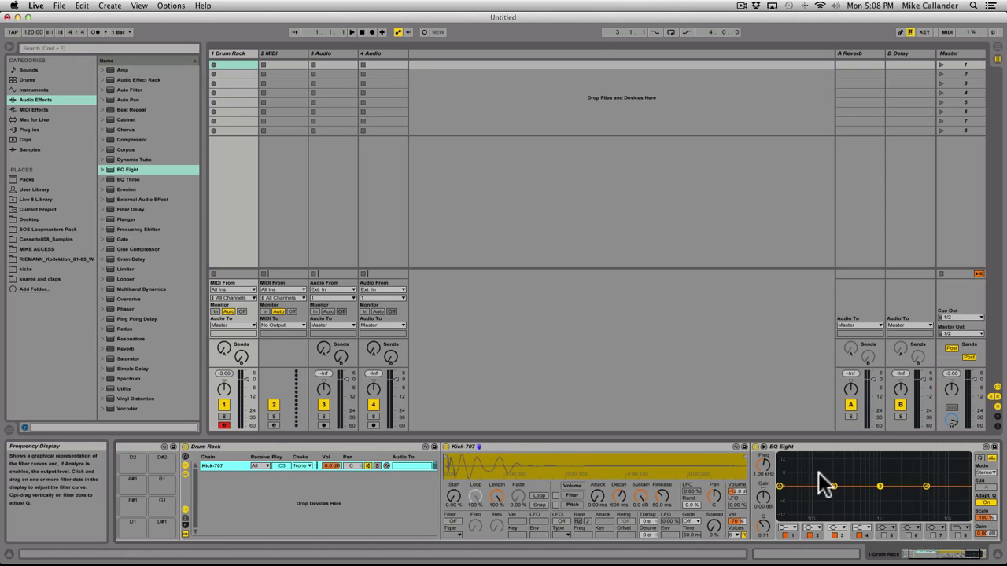
pyautogui.click(674, 472)
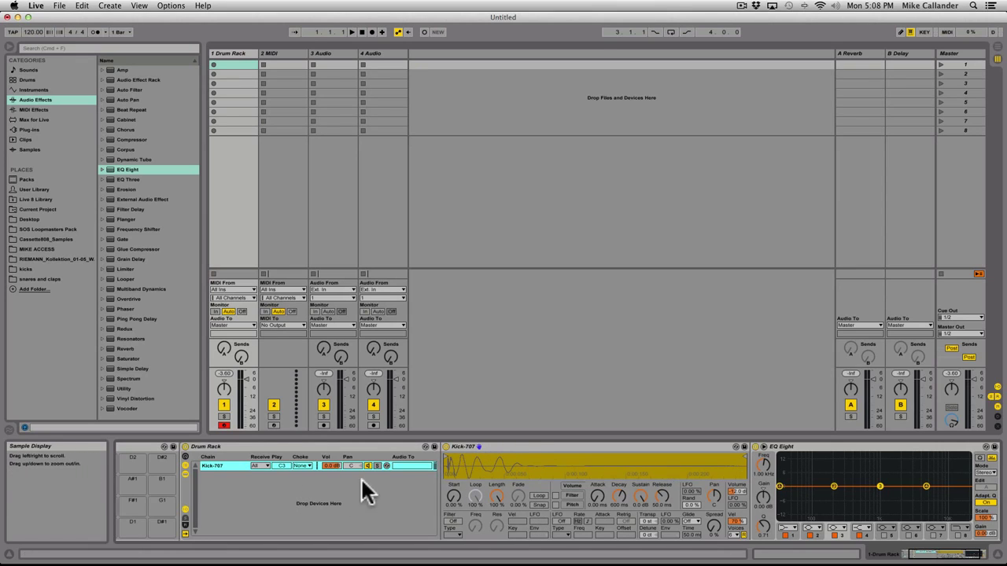
pyautogui.hscroll(-5, 315, 489)
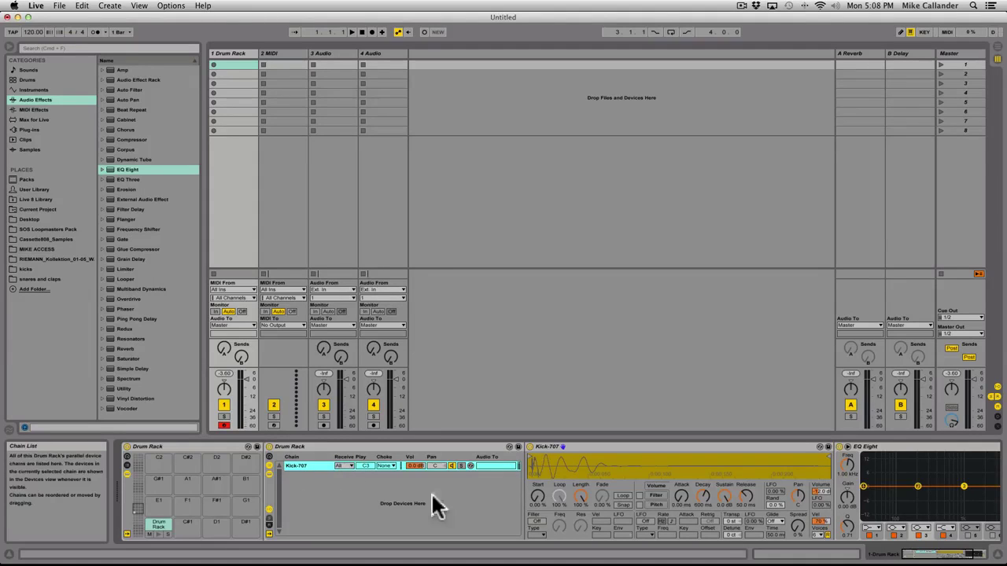
# - Duplicate the Kick-707 chain twice in the nested Drum Rack
pyautogui.click(310, 464)
pyautogui.press('cmd+d')
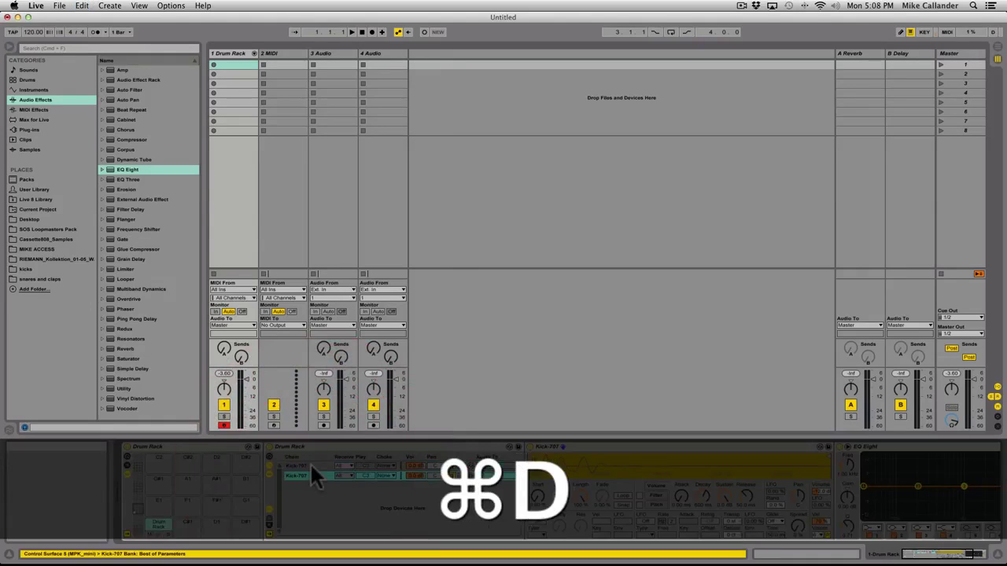
pyautogui.press('super+d')
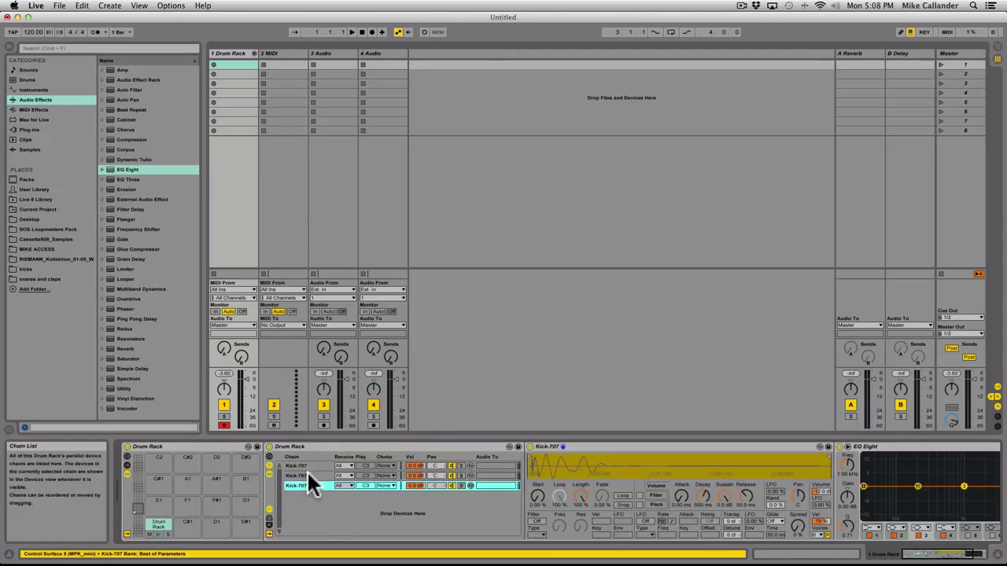
# - Replace the sample in the second chain with Kick-808.aif and in the third chain with Kick-909.aif
pyautogui.click(306, 471)
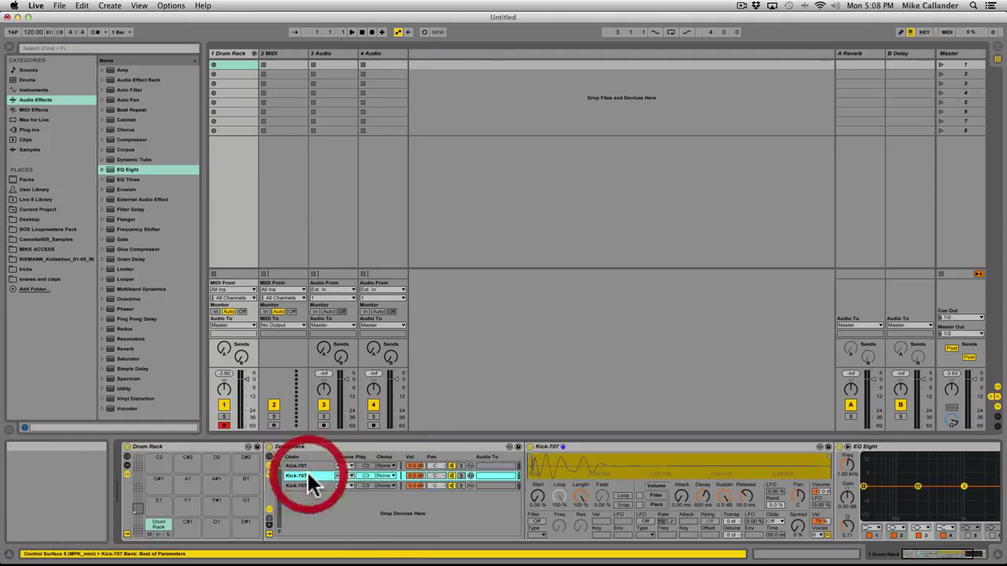
pyautogui.click(28, 269)
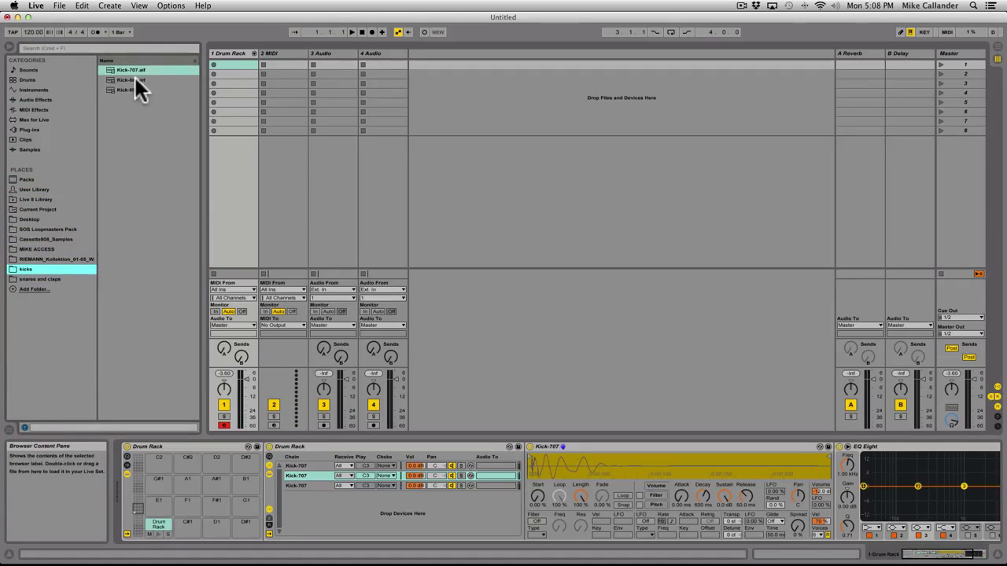
pyautogui.moveTo(132, 79); pyautogui.dragTo(302, 474)
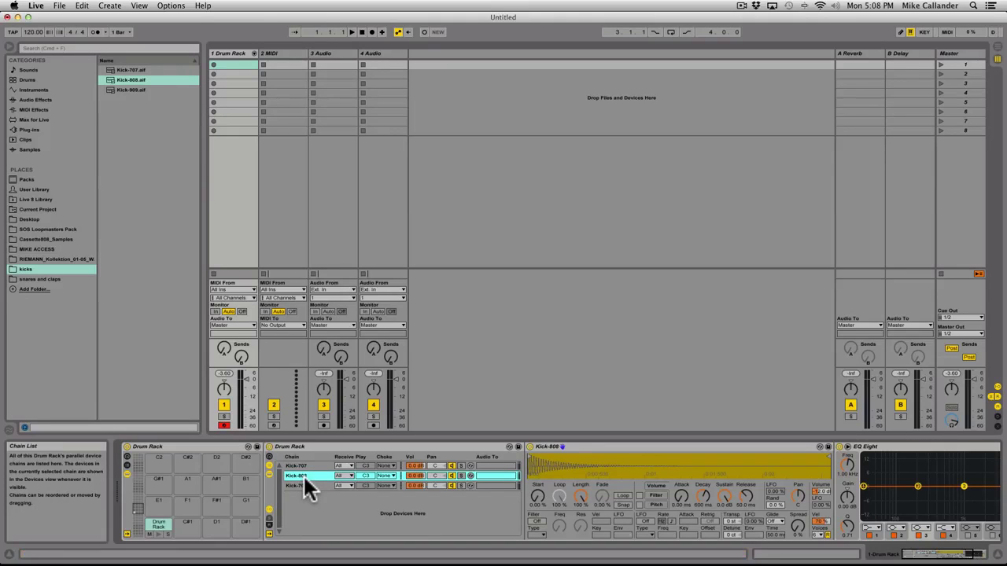
pyautogui.moveTo(132, 88); pyautogui.dragTo(302, 485)
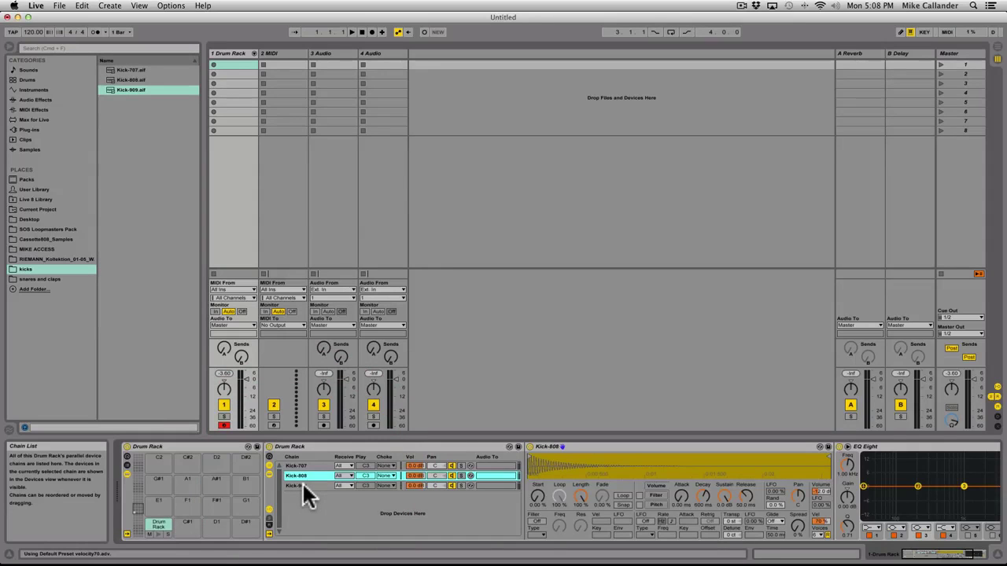
# - Preview the C1 pad repeatedly to hear the three layered kicks together
pyautogui.click(159, 534)
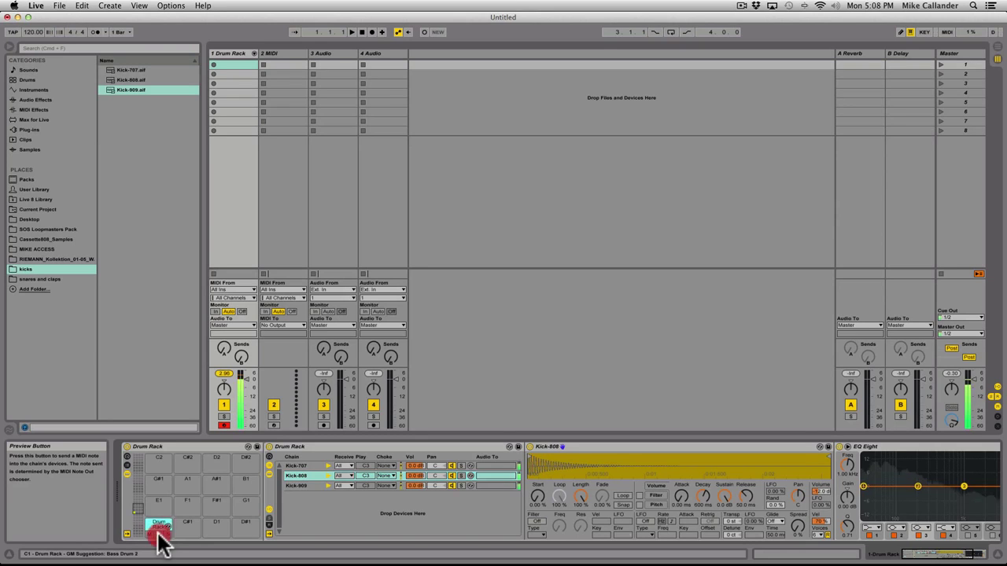
pyautogui.click(159, 533)
pyautogui.click(159, 533)
pyautogui.click(159, 533)
pyautogui.click(159, 534)
pyautogui.click(160, 537)
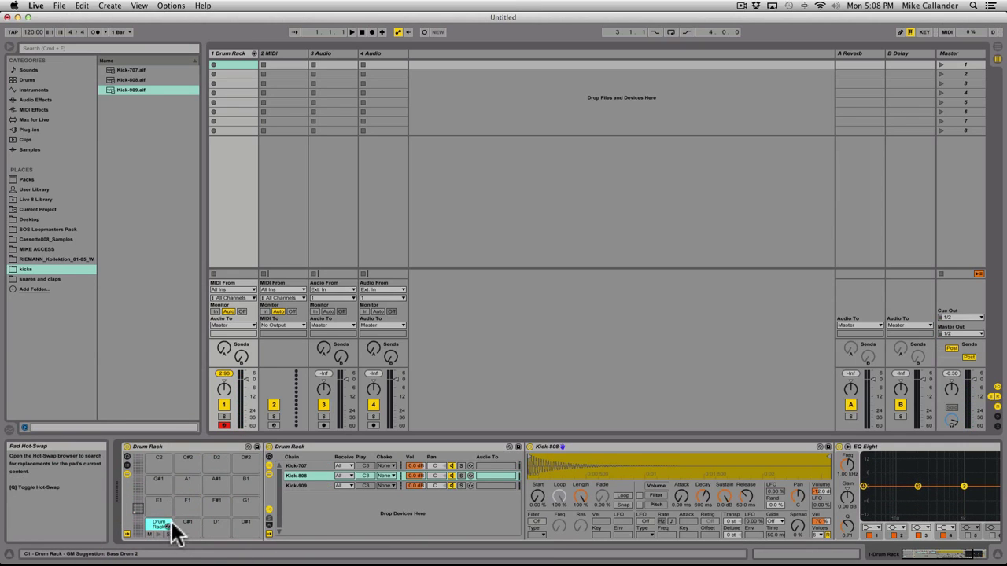
# - Create a MIDI clip in the Drum Rack track's first slot and draw a 1/16 C1 note on each of the four beats
pyautogui.doubleClick(236, 62)
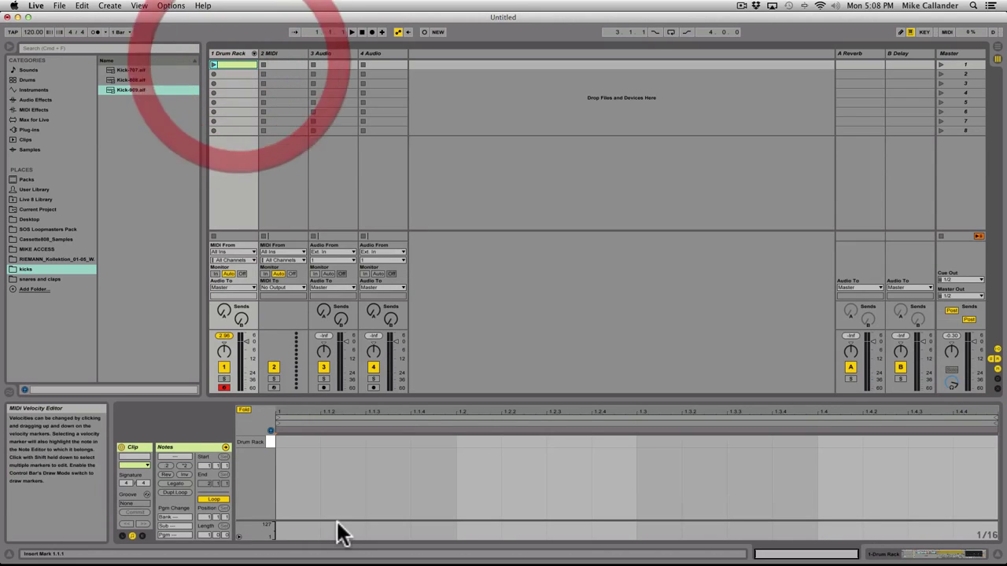
pyautogui.press('b')
pyautogui.click(308, 442)
pyautogui.click(475, 441)
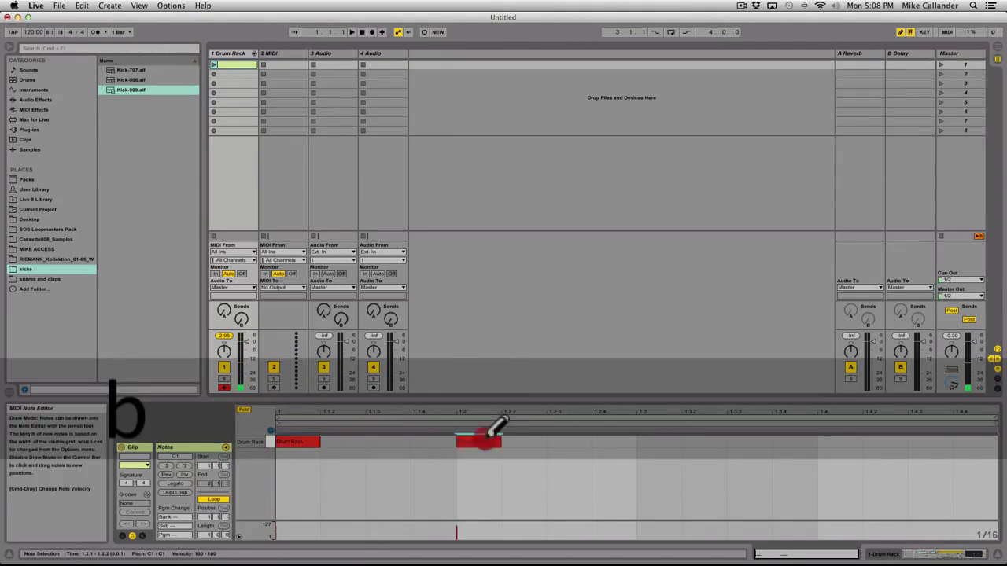
pyautogui.click(657, 442)
pyautogui.click(836, 441)
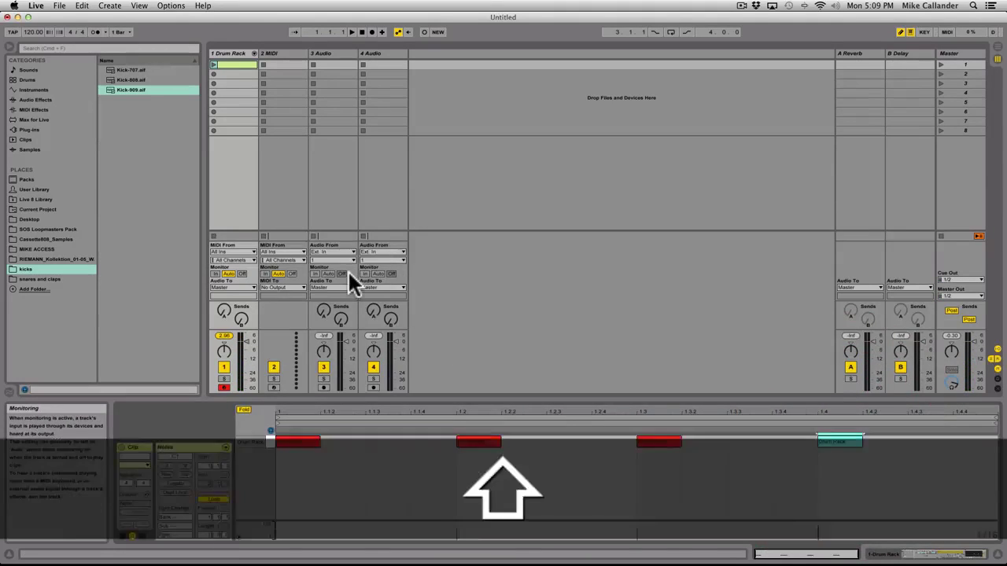
# - Return to the track's device view and preview the layered kick on the C1 pad
pyautogui.hotkey('shift', 'Tab')
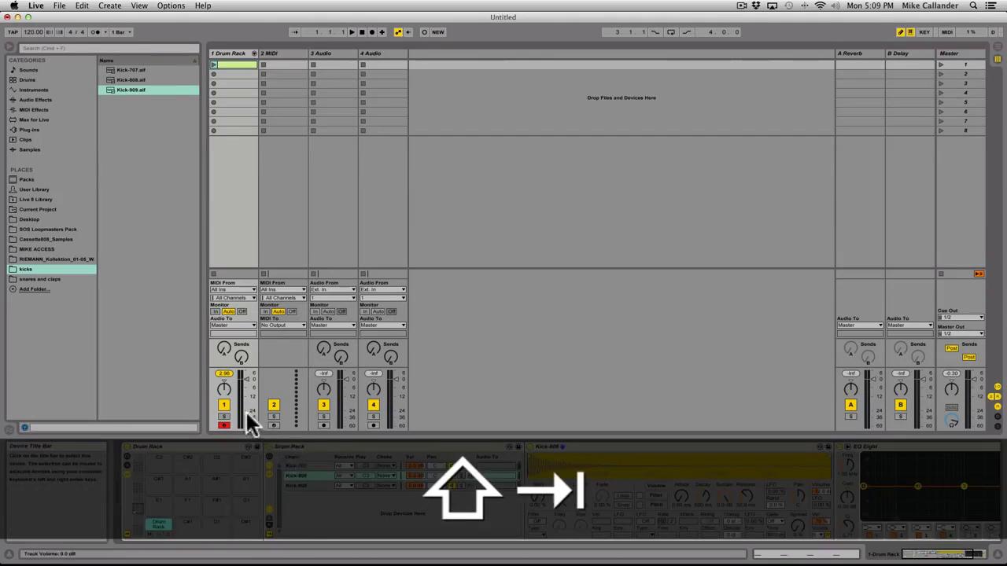
pyautogui.click(158, 530)
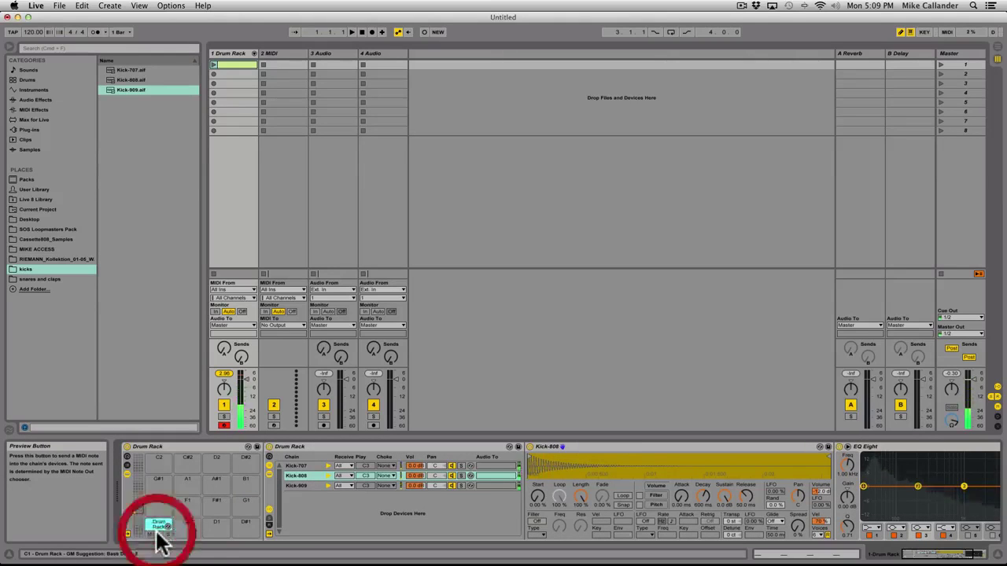
pyautogui.click(157, 530)
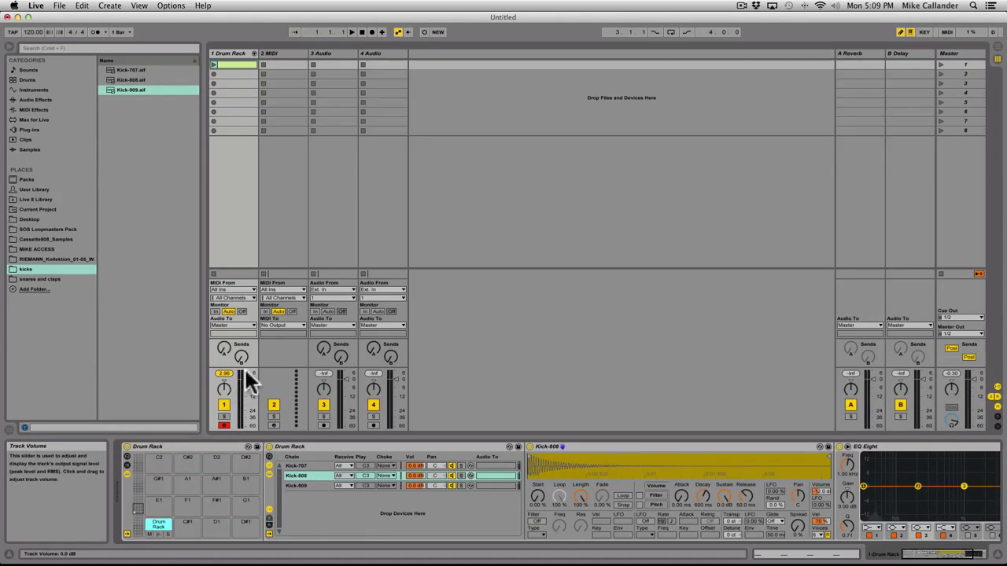
# - Group the Kick-707, Kick-808 and Kick-909 chains into a further nested Drum Rack and select the chain that contains it
pyautogui.click(315, 464)
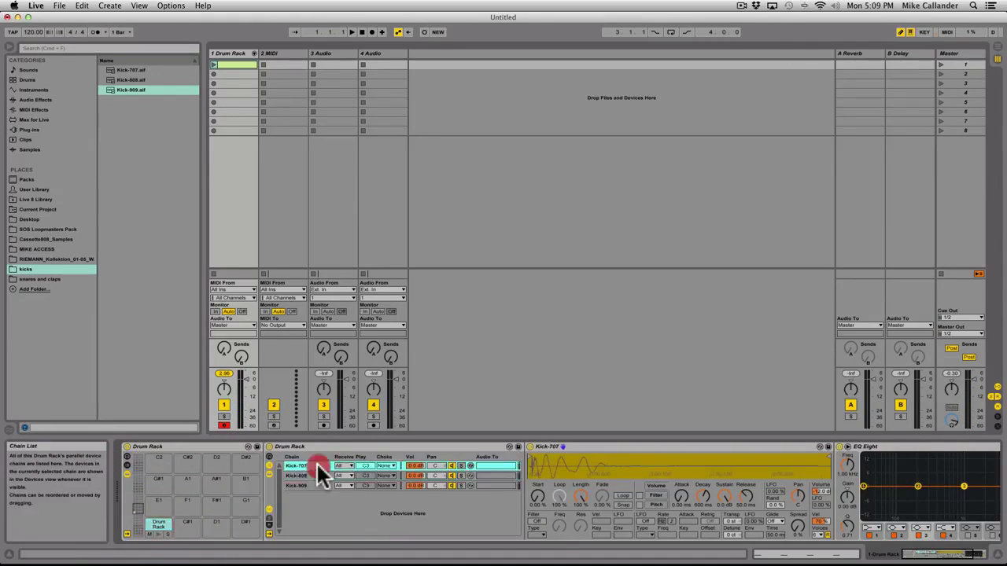
pyautogui.keyDown('shift'); pyautogui.click(316, 485); pyautogui.keyUp('shift')
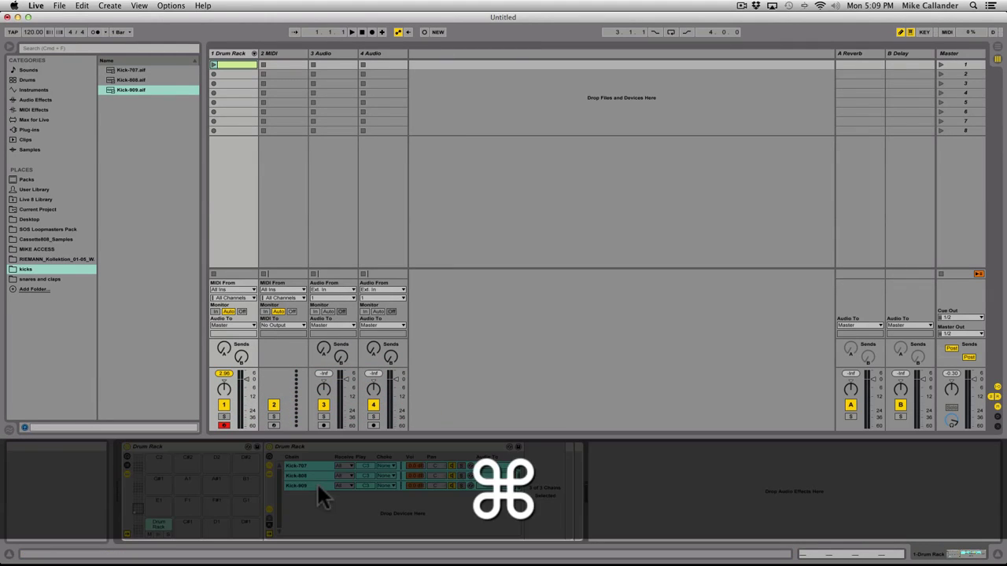
pyautogui.press('super+g')
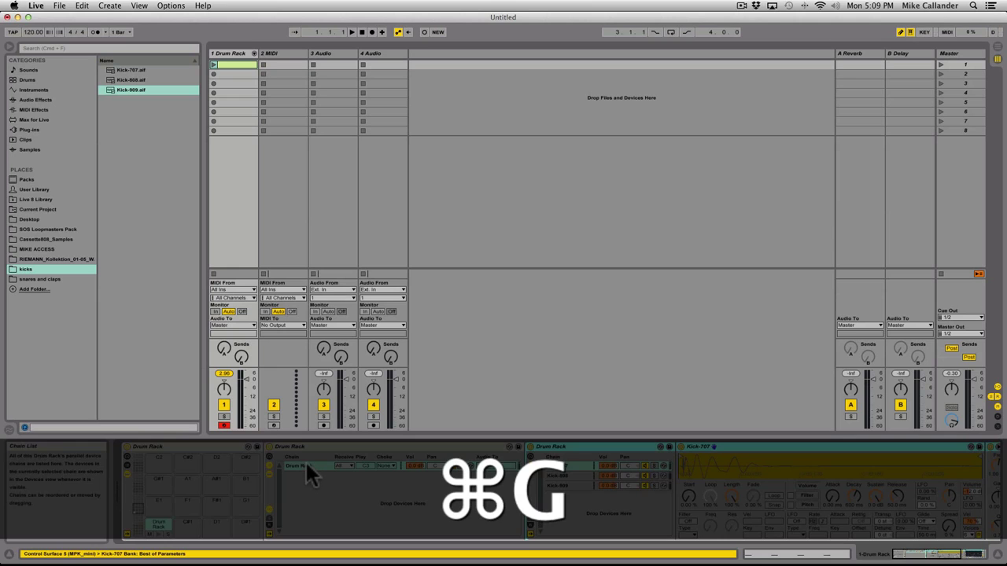
pyautogui.click(305, 463)
pyautogui.click(613, 446)
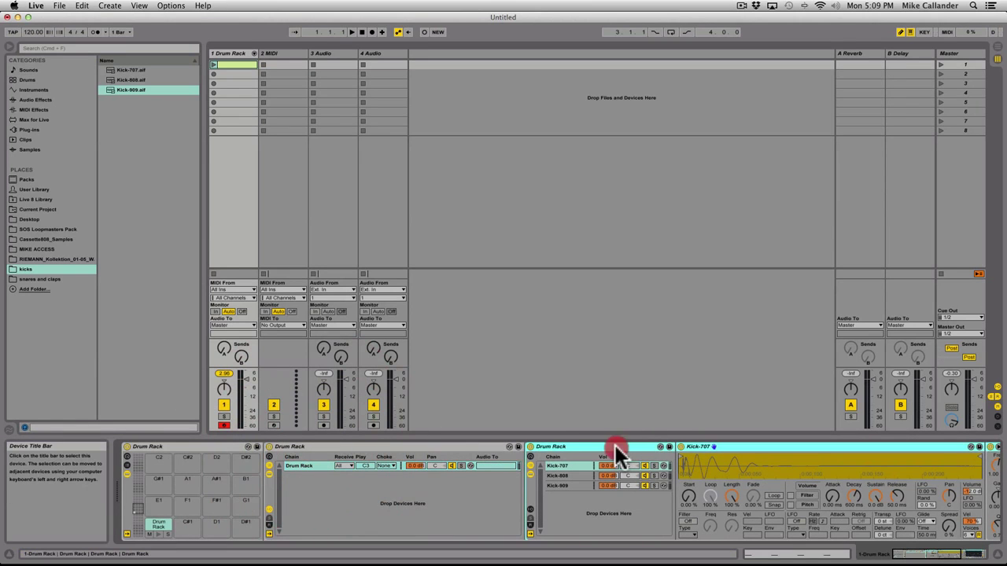
pyautogui.click(208, 445)
pyautogui.click(313, 462)
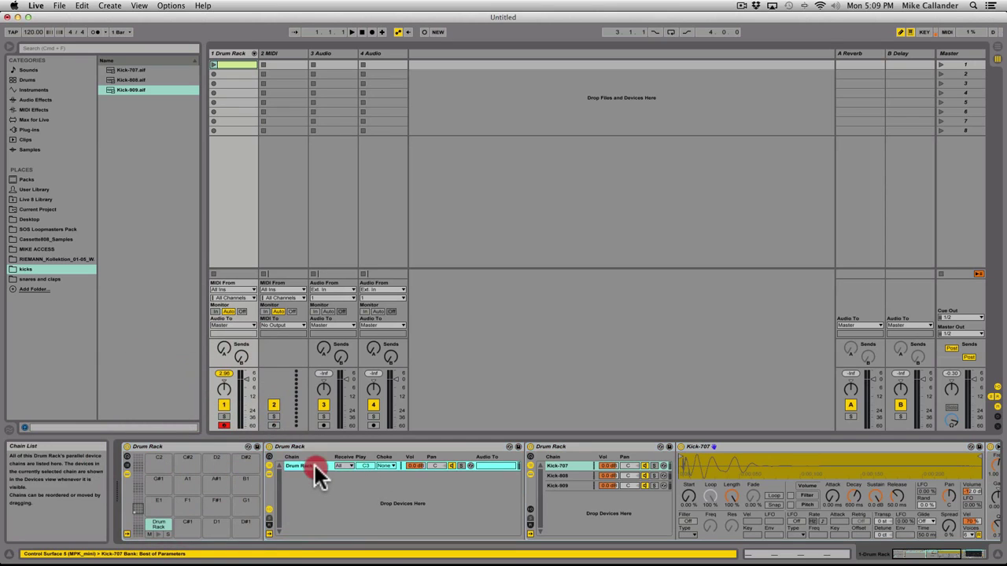
# - Add the Limiter audio effect to the chain containing the nested kick rack and return to the C1 pad
pyautogui.click(39, 98)
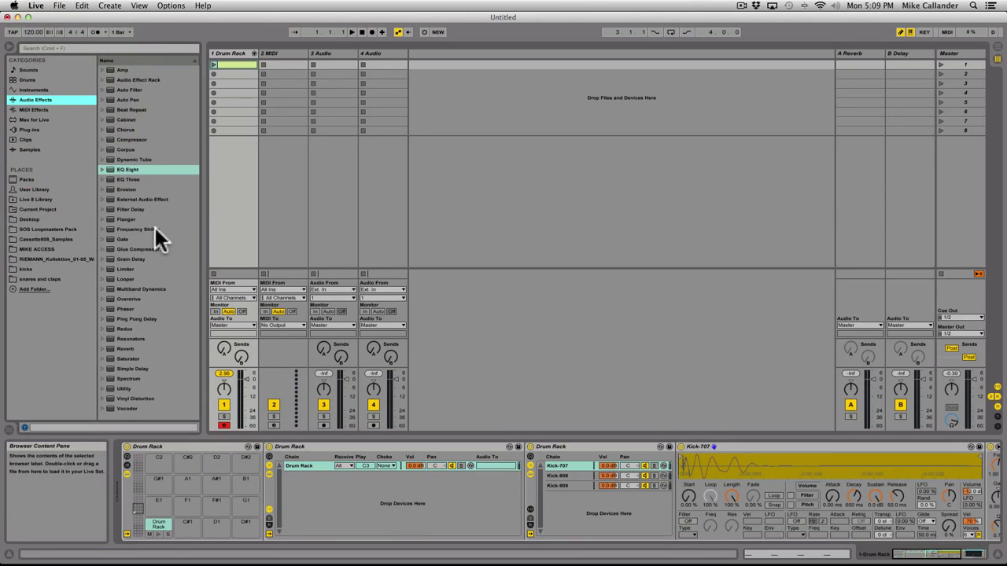
pyautogui.moveTo(126, 267); pyautogui.dragTo(308, 462)
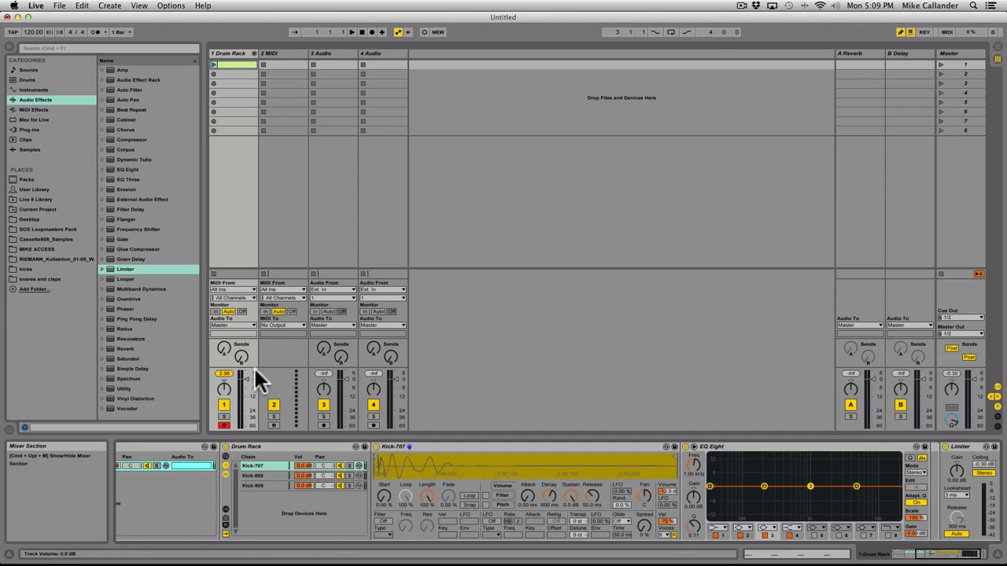
pyautogui.hscroll(-5, 190, 492)
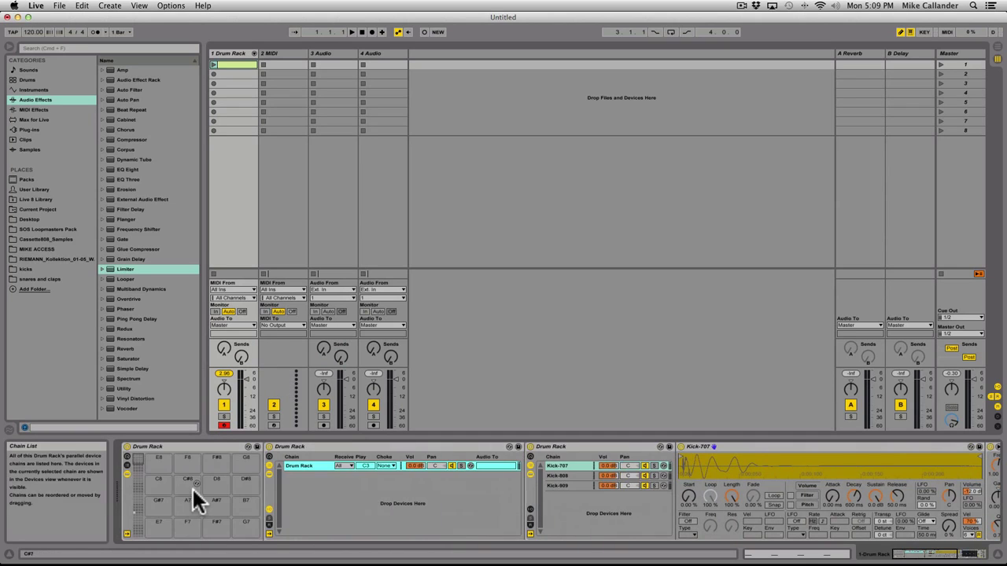
pyautogui.click(138, 509)
pyautogui.click(158, 529)
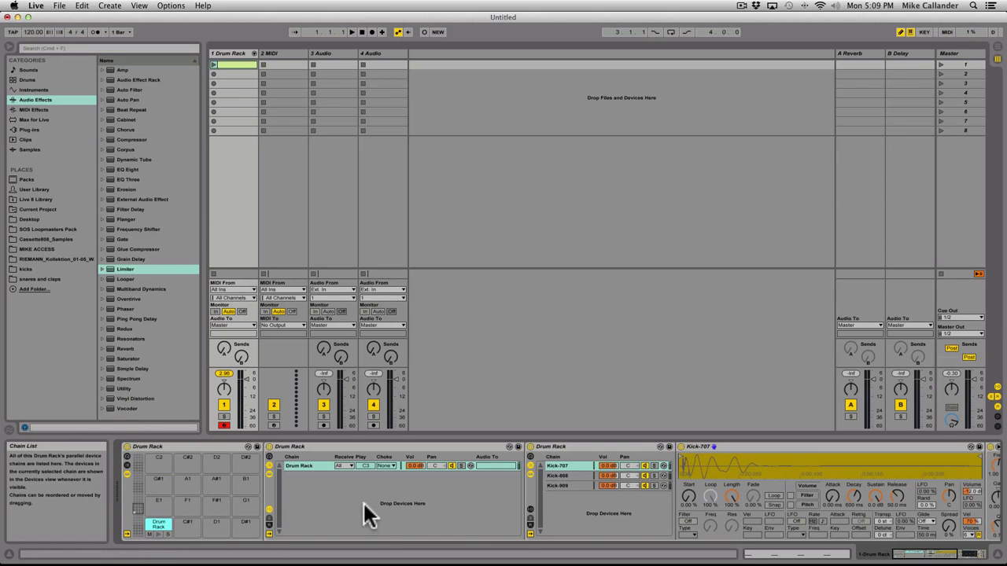
# - Select all three kick chains to examine the Limiter that follows the nested rack
pyautogui.hscroll(10, 471, 499)
pyautogui.hscroll(3, 469, 491)
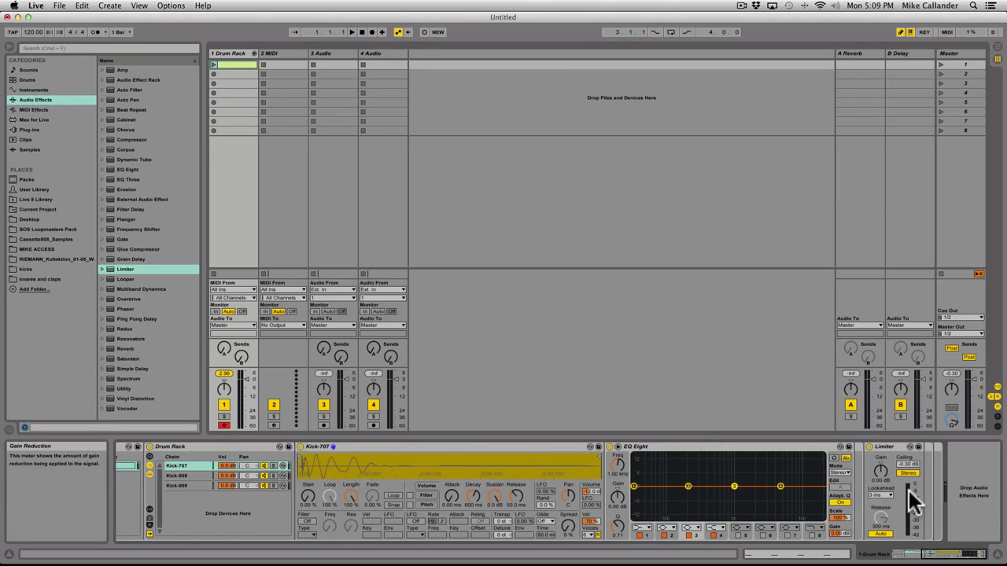
pyautogui.press('super+a')
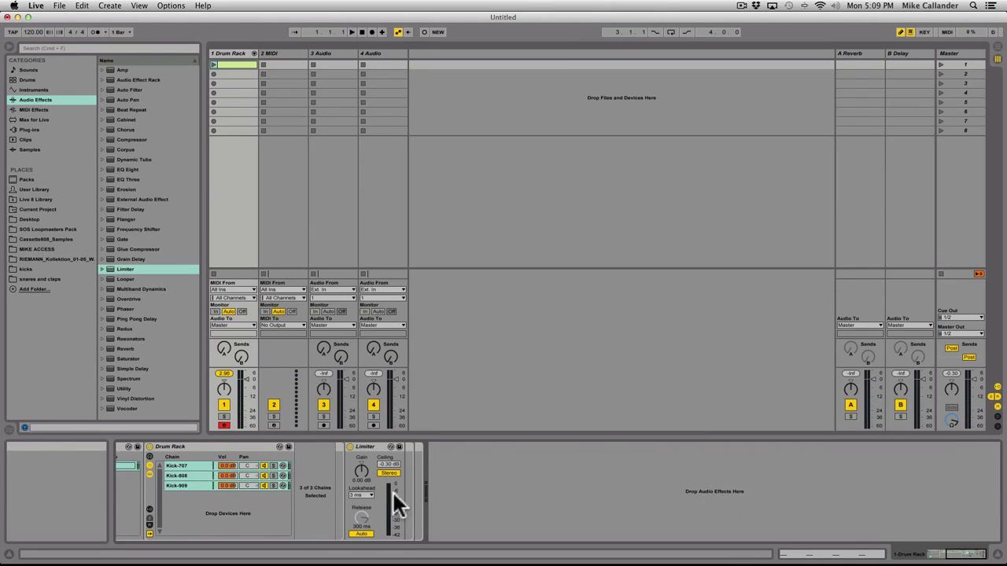
pyautogui.hscroll(-10, 385, 489)
pyautogui.click(270, 535)
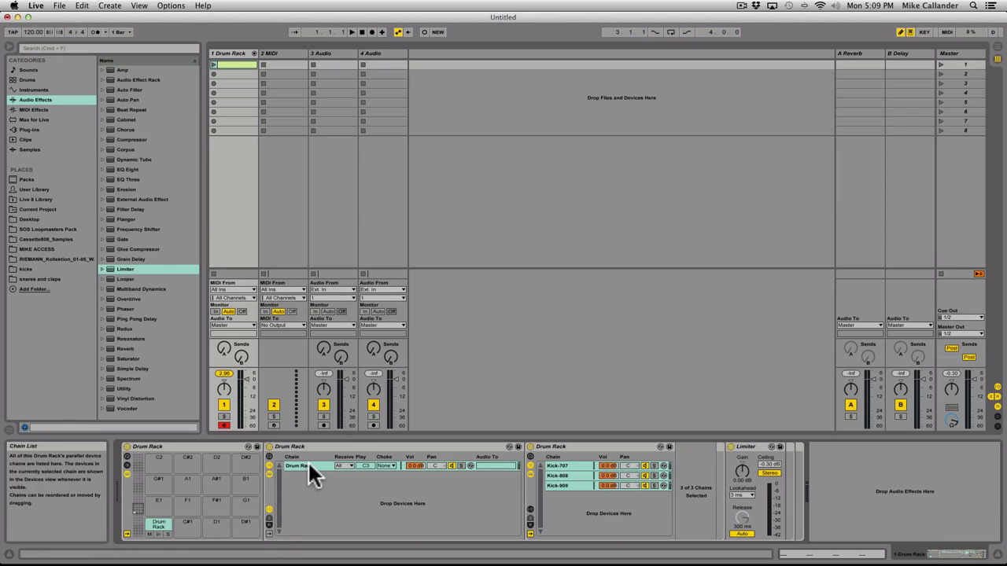
pyautogui.click(310, 464)
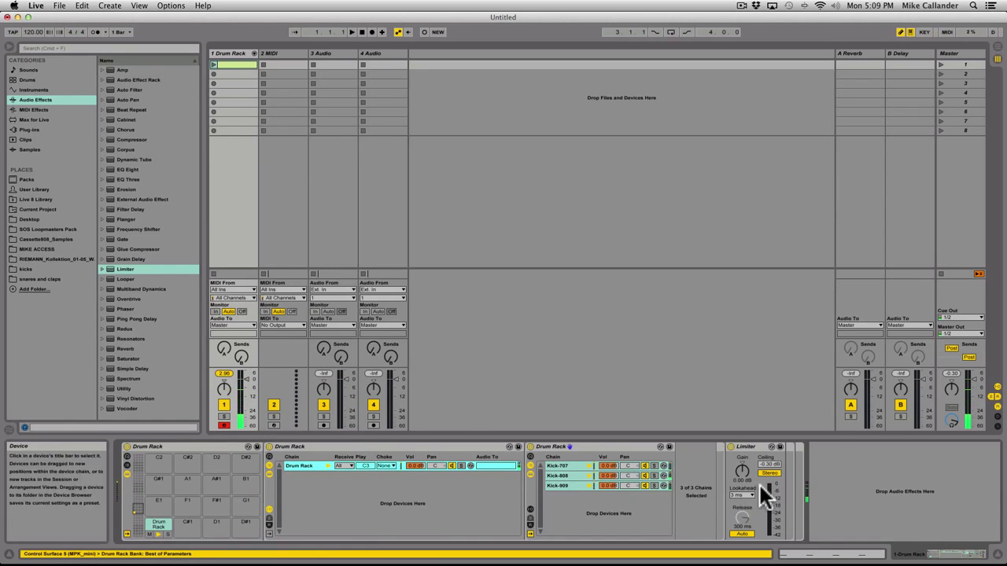
# - Set the chain volumes to -6 dB for Kick-707, -12 dB for Kick-808 and -9 dB for Kick-909
pyautogui.click(608, 463)
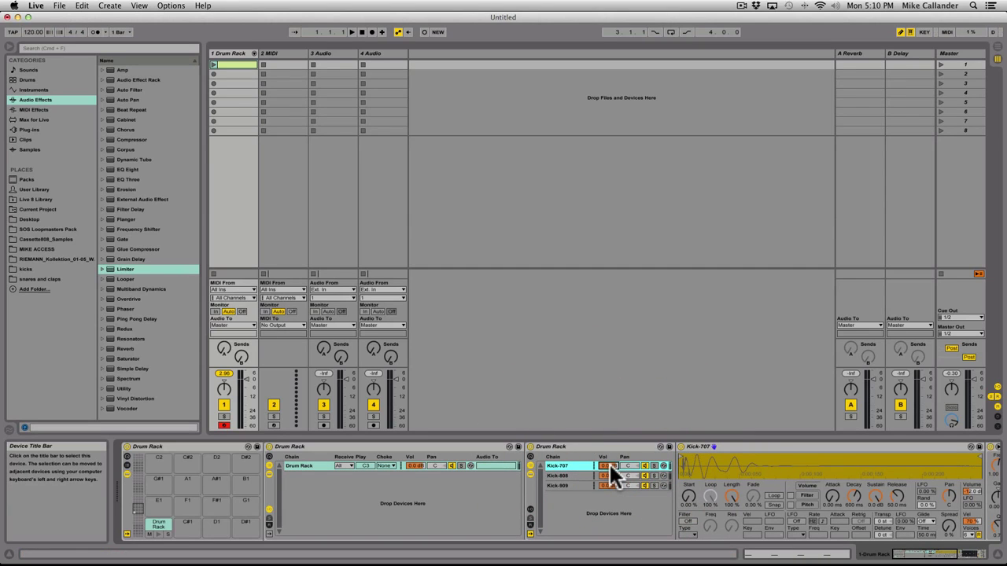
pyautogui.write('6')
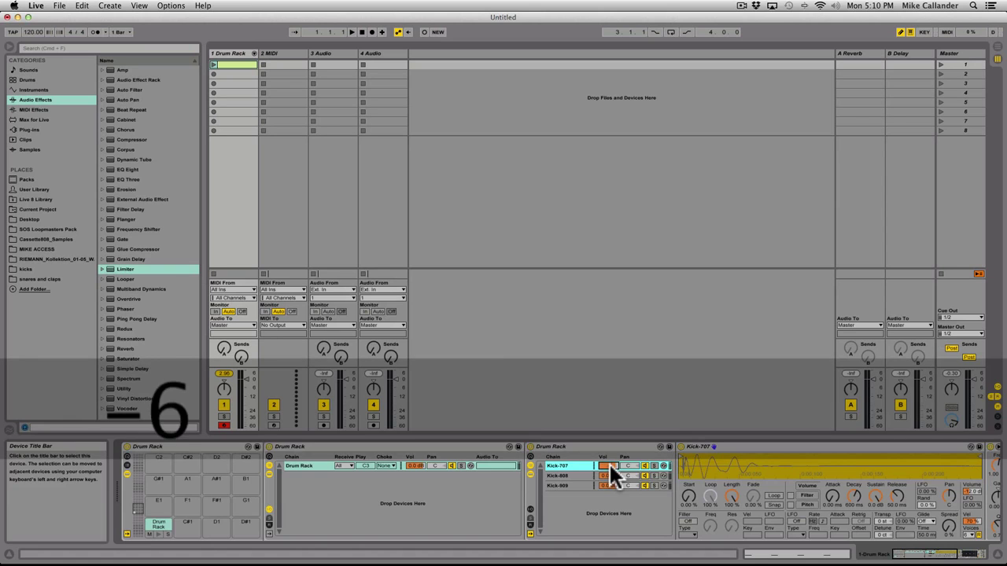
pyautogui.press('Return')
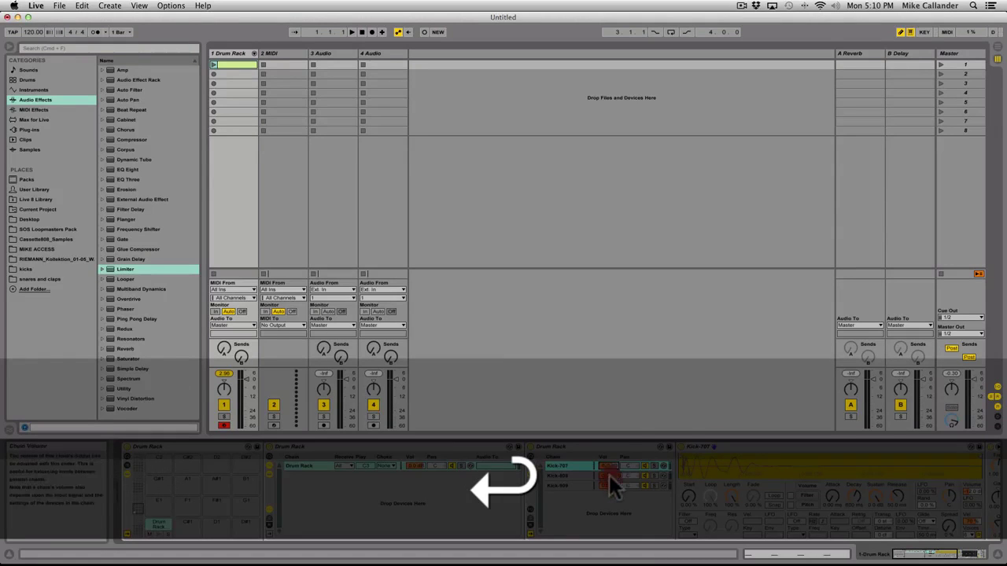
pyautogui.click(608, 472)
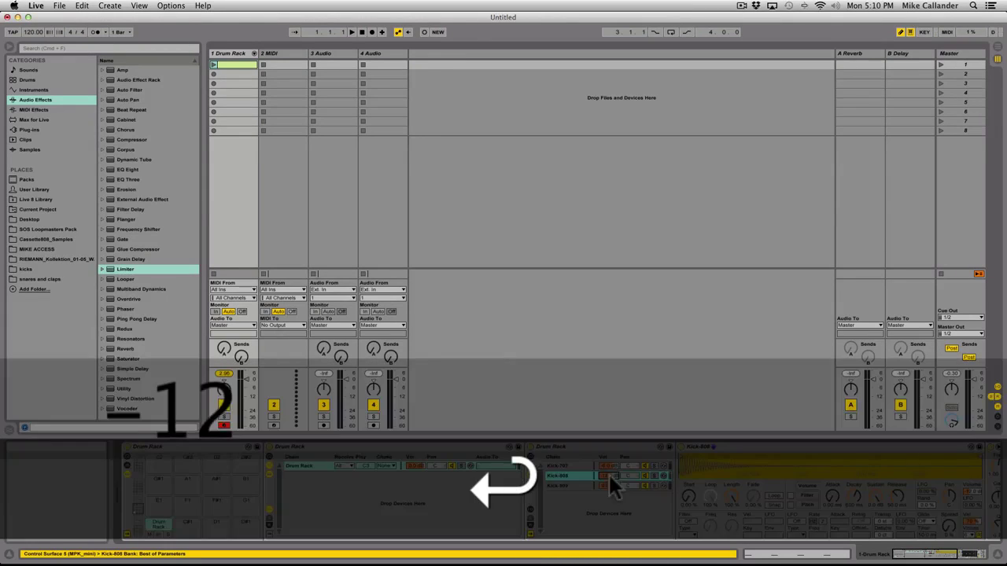
pyautogui.click(609, 482)
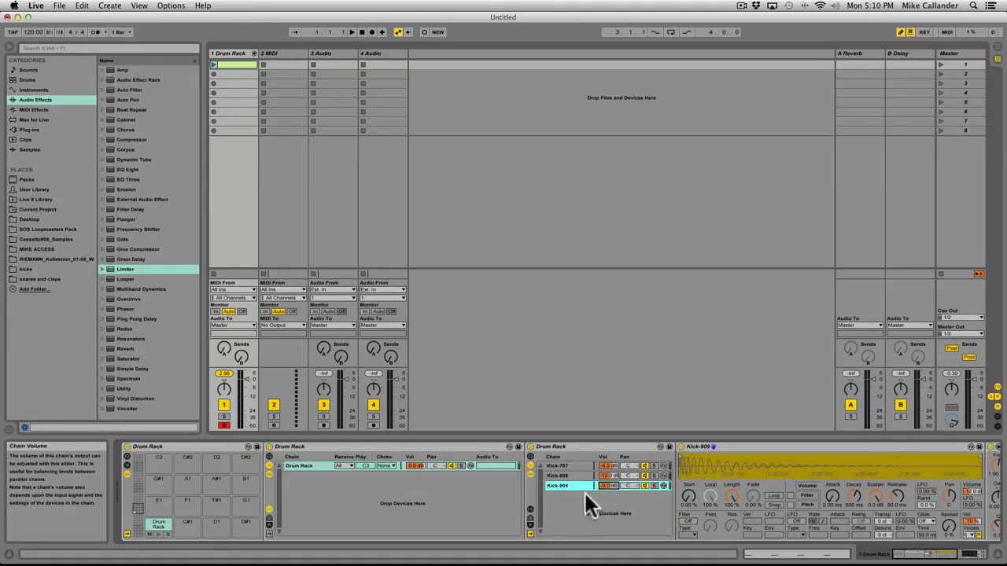
# - Preview the rebalanced kick layers on the C1 pad
pyautogui.click(162, 527)
pyautogui.click(158, 529)
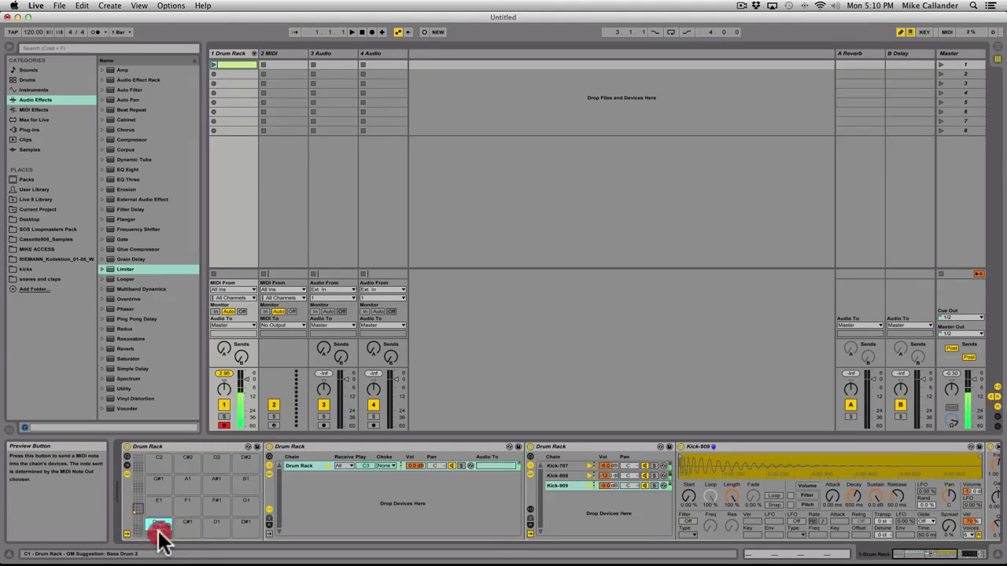
pyautogui.click(160, 531)
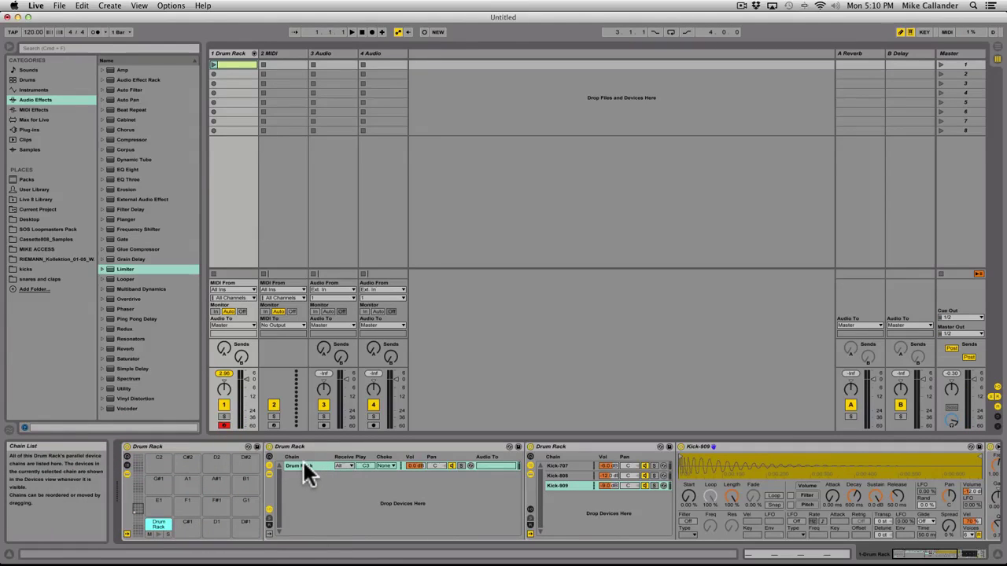
# - Rename the chain holding the nested kick rack as kicks
pyautogui.click(304, 462)
pyautogui.press('super+r')
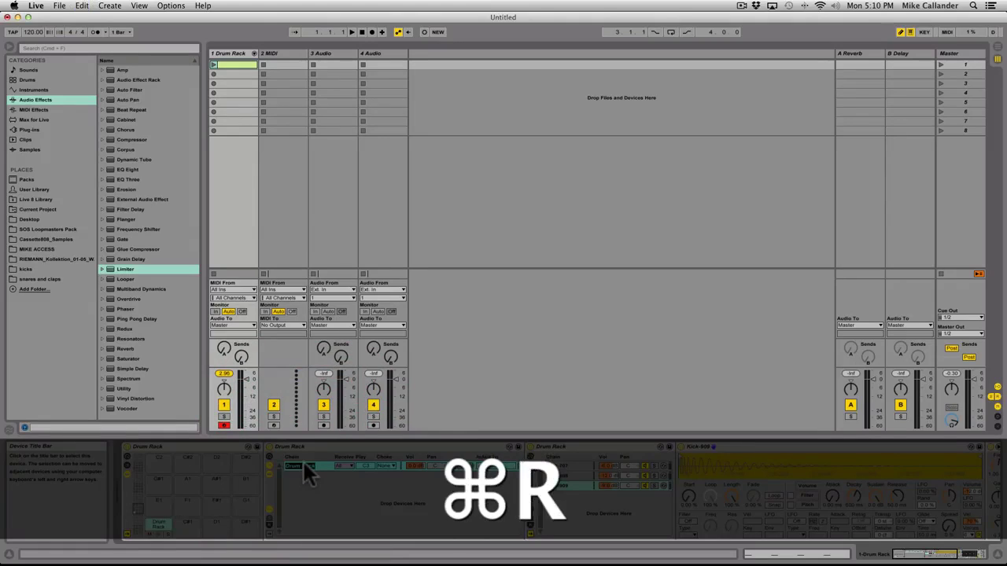
pyautogui.write('kicks')
pyautogui.press('Return')
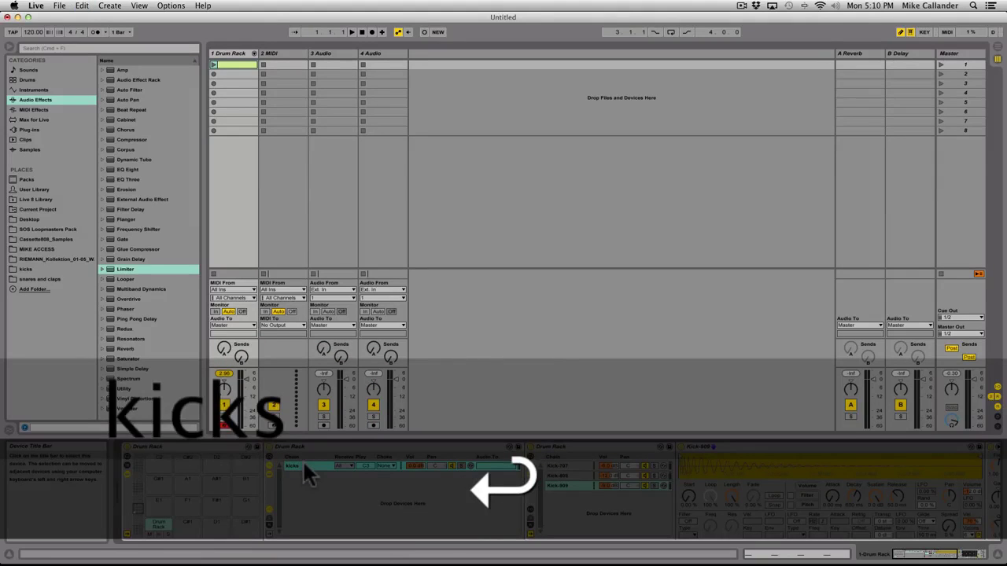
# - Duplicate the kicks chain and rename the copy as snares/claps
pyautogui.click(299, 461)
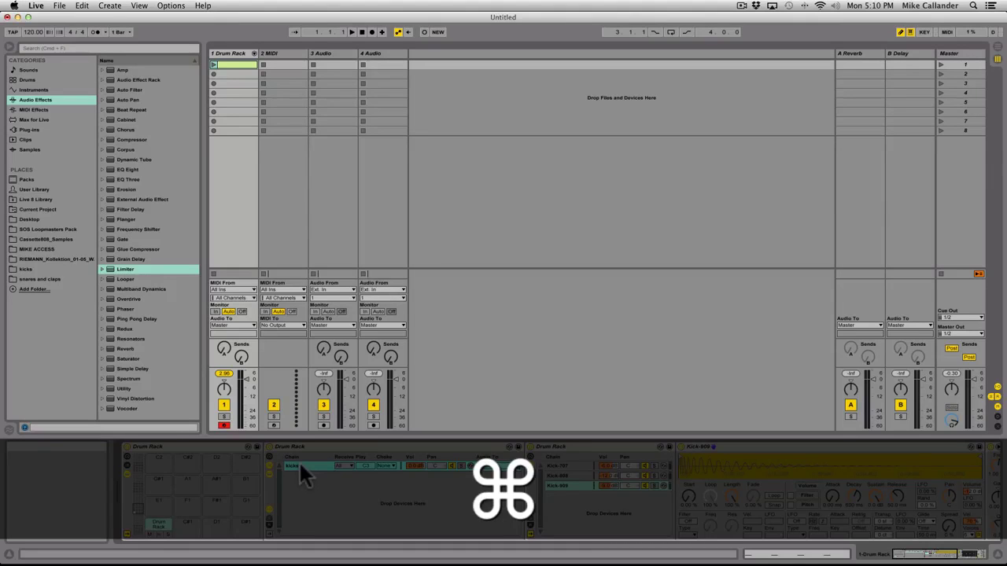
pyautogui.press('super+d')
pyautogui.click(299, 472)
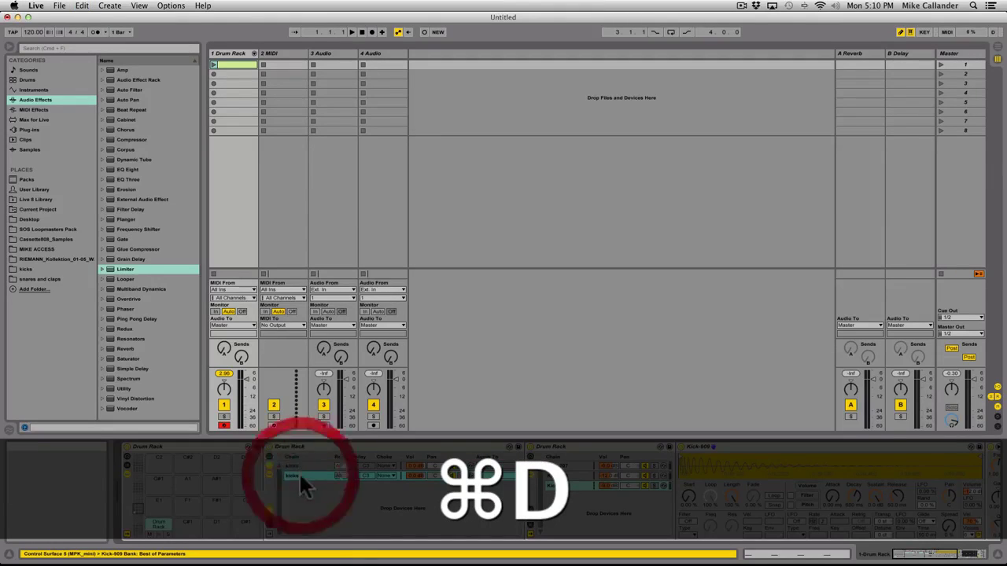
pyautogui.press('super+r')
pyautogui.write('snar')
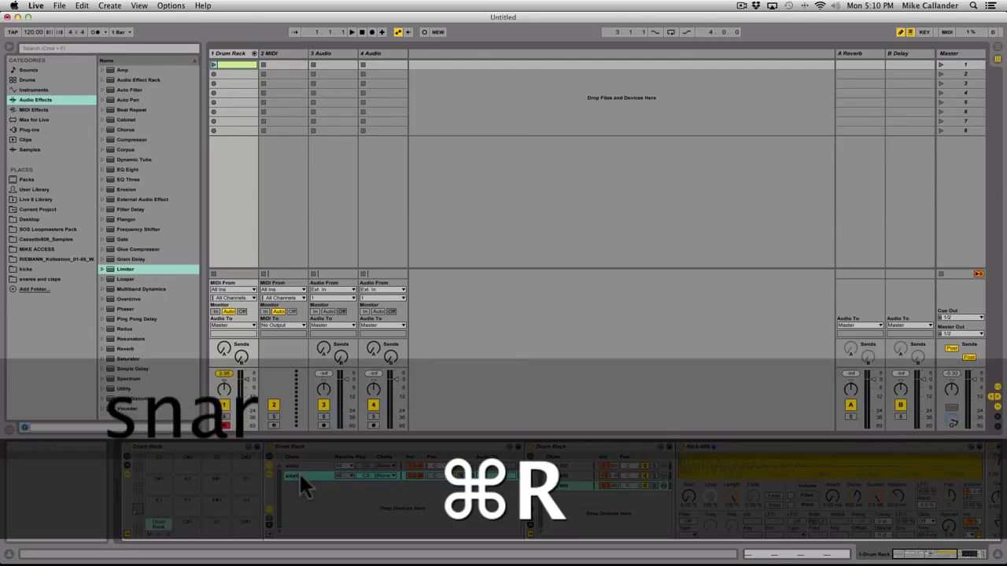
pyautogui.write('es/claps')
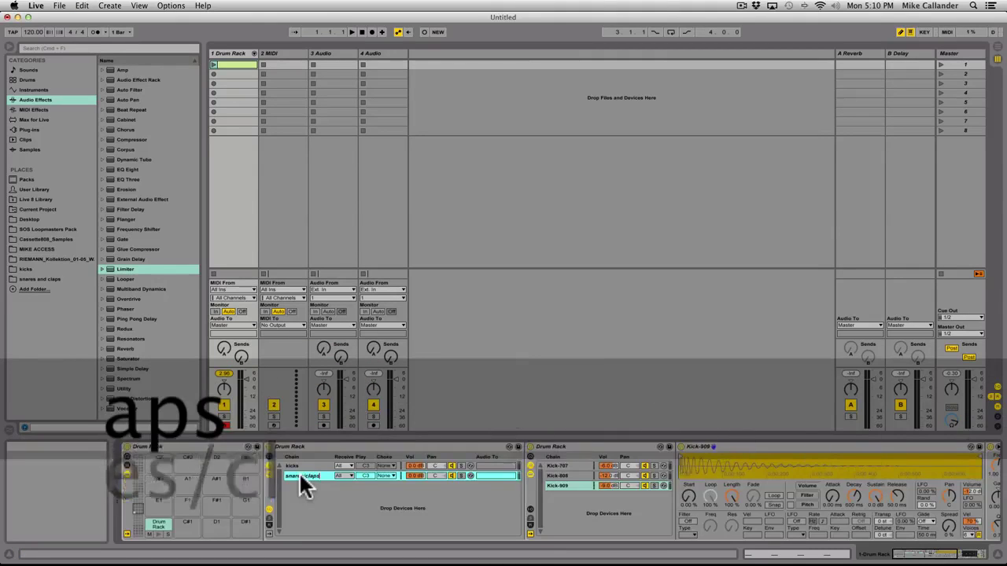
pyautogui.press('Return')
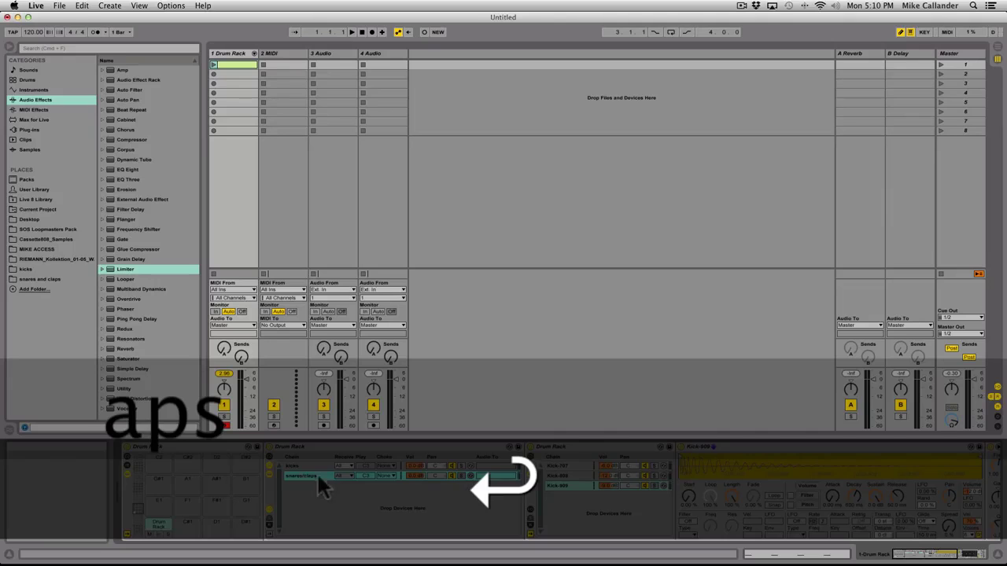
# - In the snares/claps chain, replace Kick-707 with Snare-707.aif, Kick-808 with Clap-808.aif and Kick-909 with Clap-909.aif
pyautogui.click(567, 466)
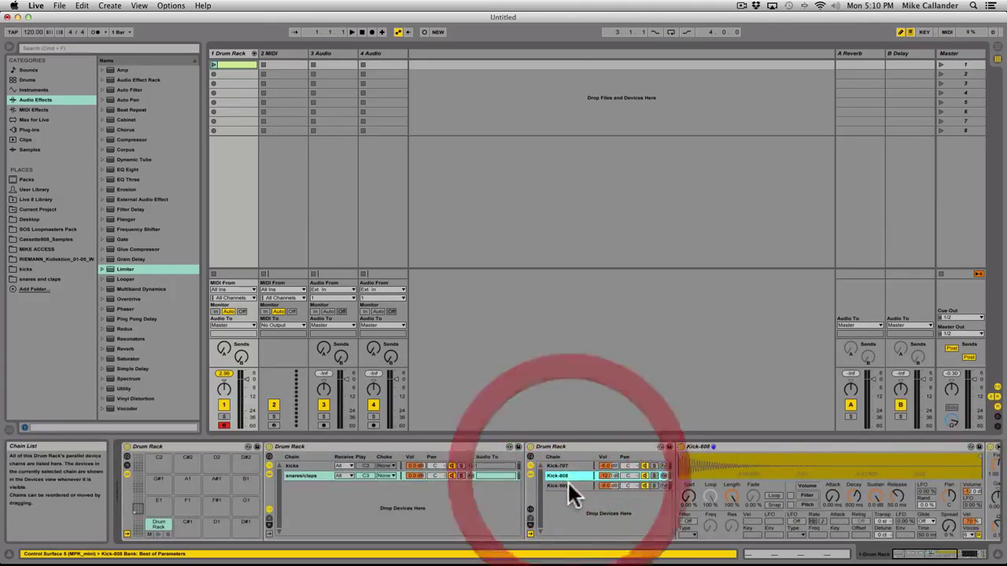
pyautogui.click(568, 477)
pyautogui.click(570, 464)
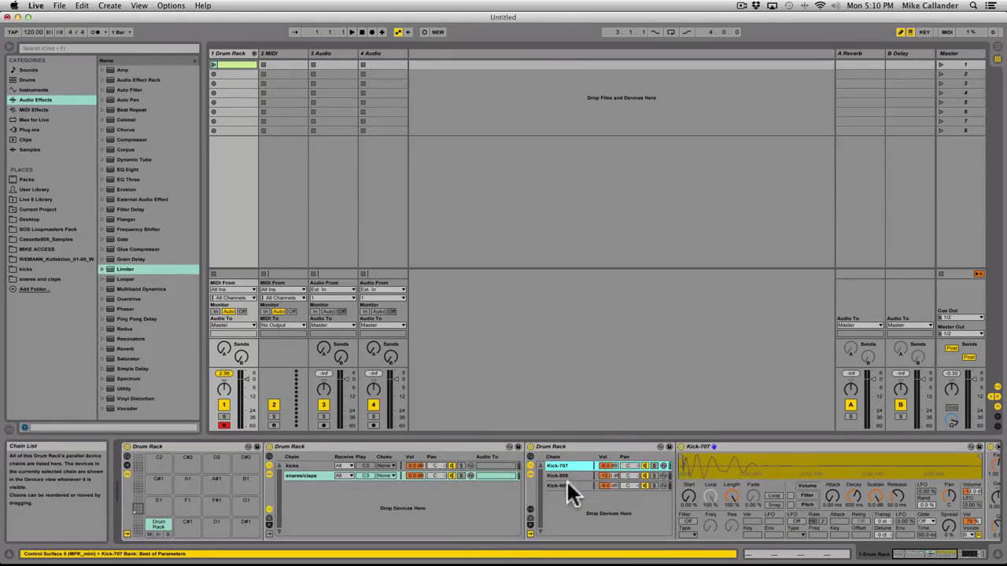
pyautogui.click(46, 279)
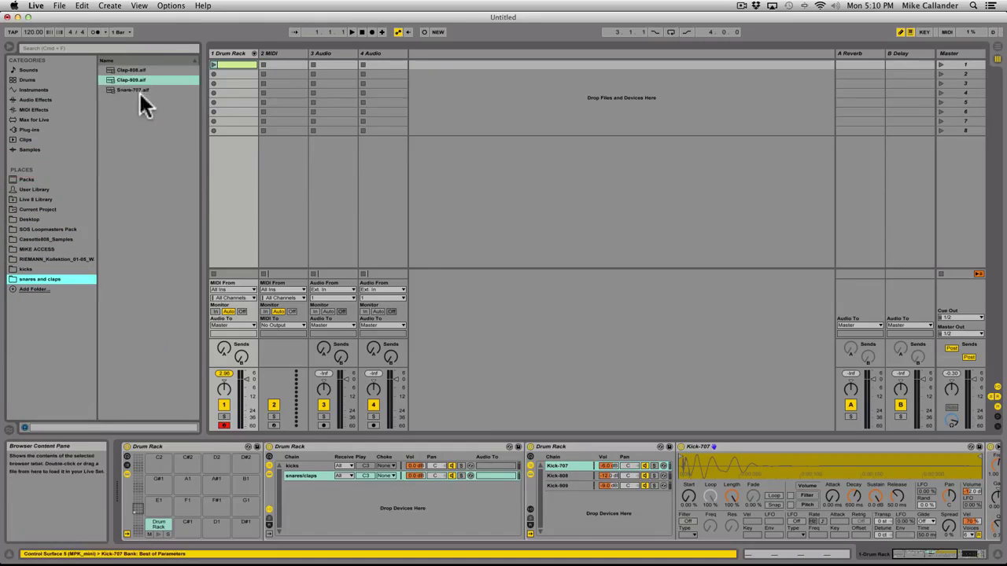
pyautogui.moveTo(135, 88); pyautogui.dragTo(563, 460)
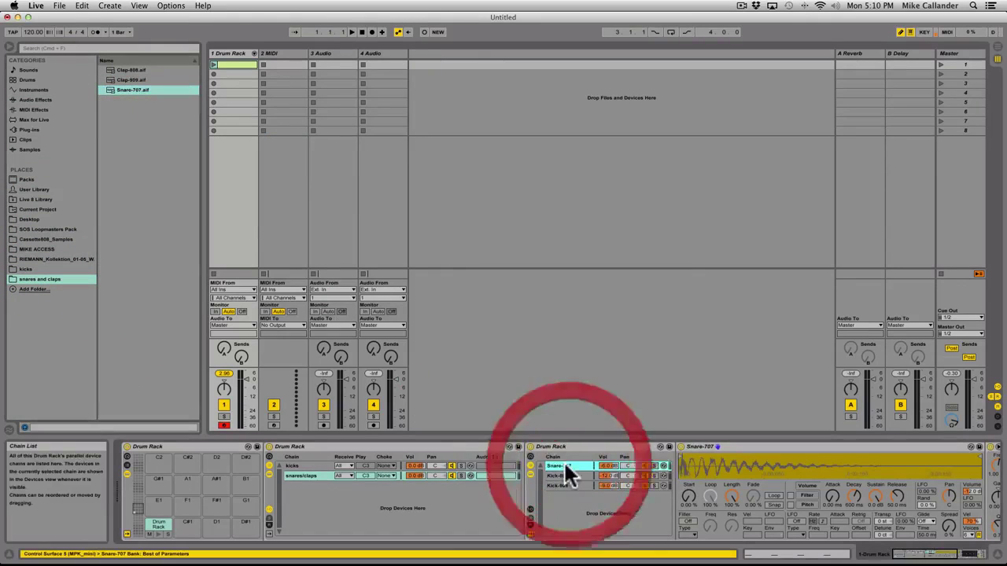
pyautogui.moveTo(129, 68); pyautogui.dragTo(565, 476)
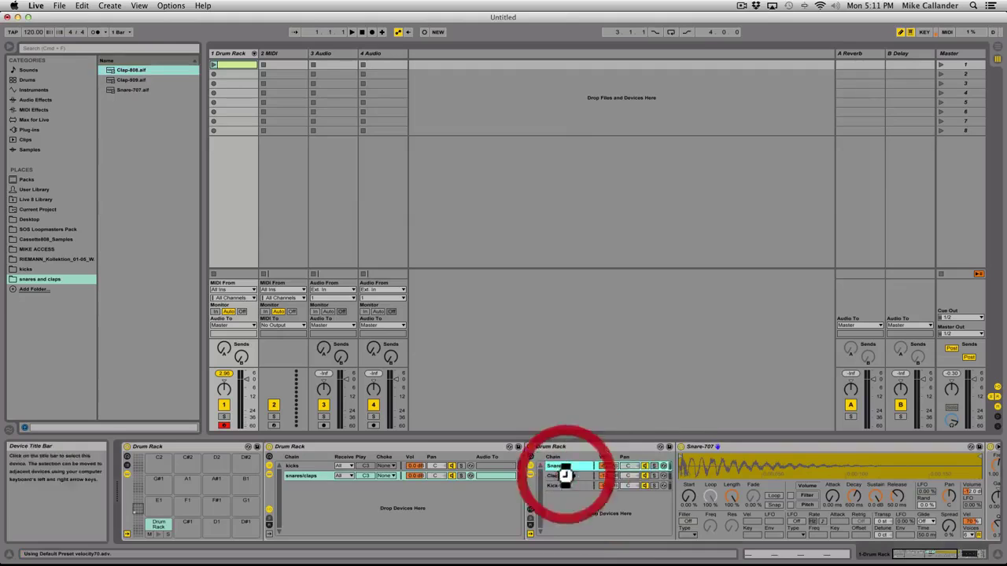
pyautogui.click(135, 79)
pyautogui.moveTo(136, 79); pyautogui.dragTo(565, 485)
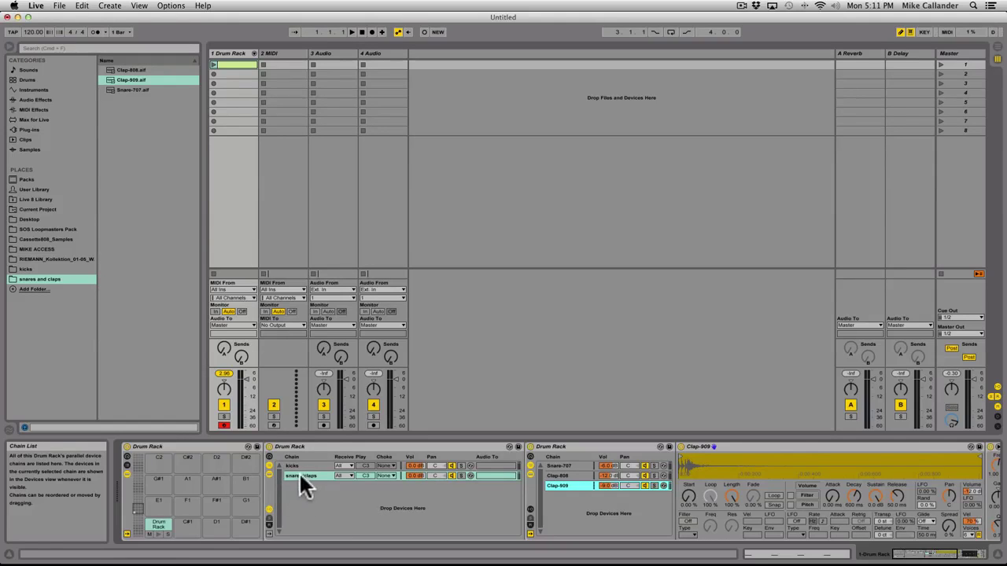
# - Preview the C1 pad to hear the kicks and the snares/claps layers together
pyautogui.click(158, 532)
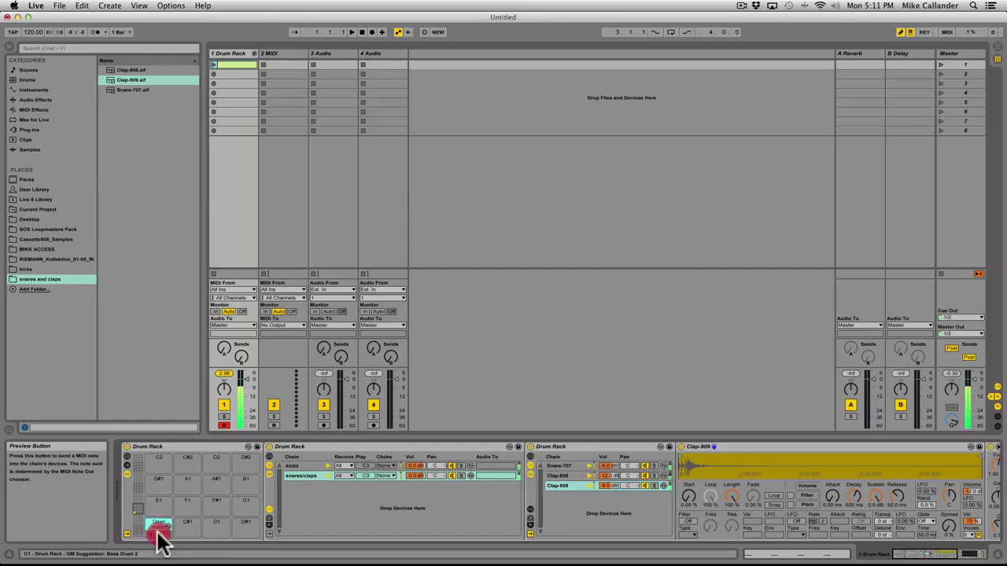
pyautogui.click(158, 531)
pyautogui.click(158, 532)
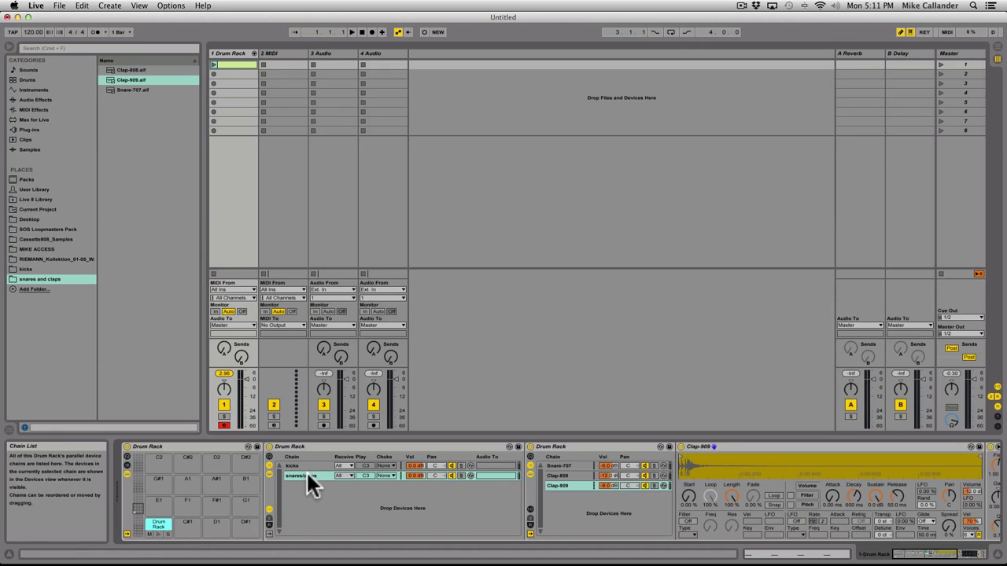
# - Move the snares/claps chain onto the C#1 pad and compare the contents of the C1 and C#1 pads
pyautogui.moveTo(307, 475); pyautogui.dragTo(189, 530)
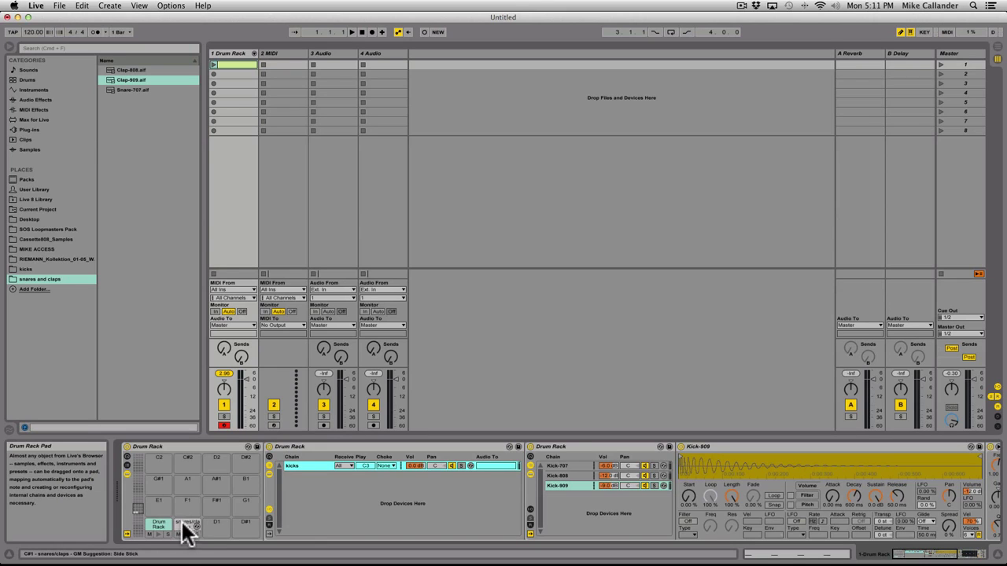
pyautogui.click(151, 526)
pyautogui.click(181, 527)
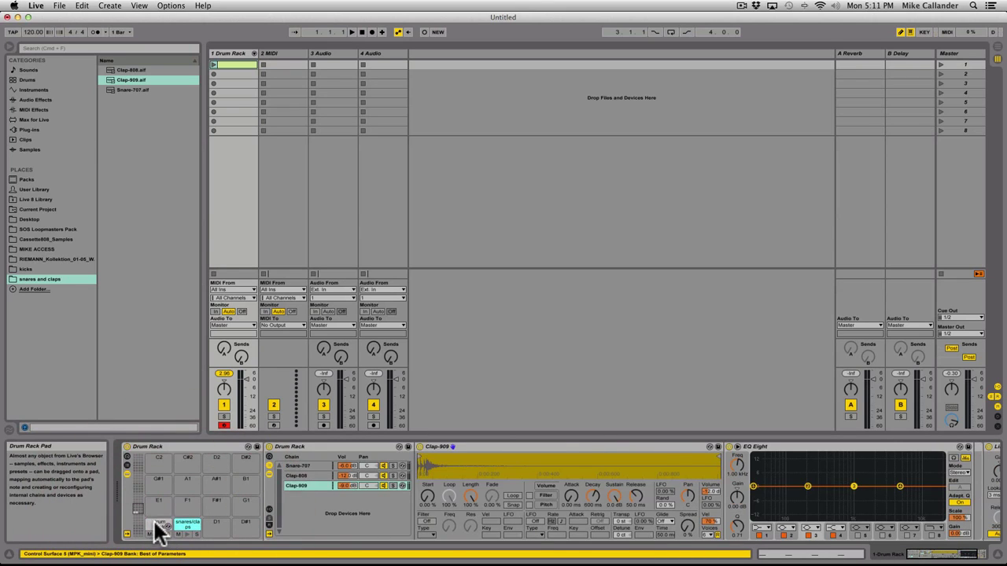
pyautogui.click(158, 527)
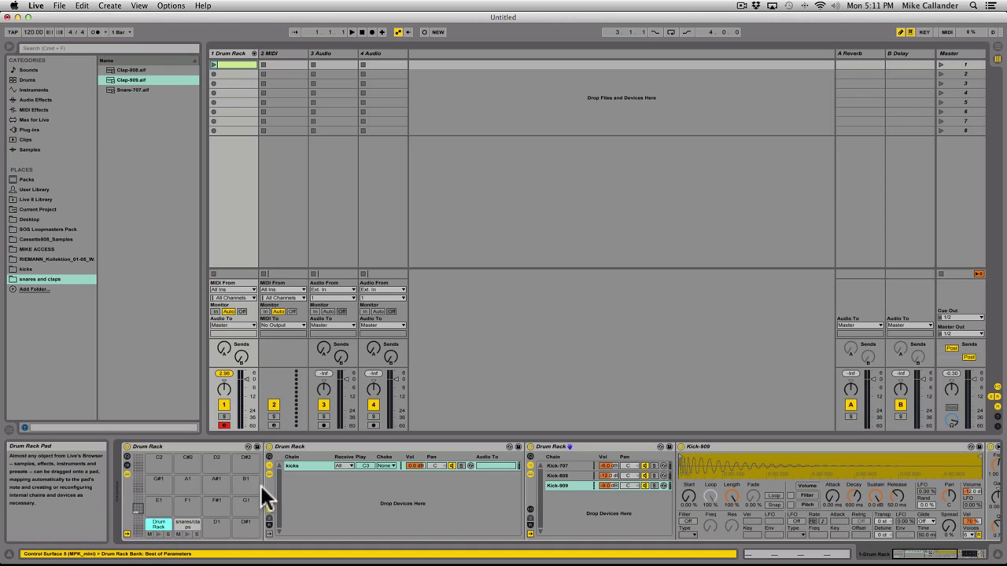
# - Open the snares/claps pad and select its Snare-707, Clap-808 and Clap-909 chains together
pyautogui.click(189, 527)
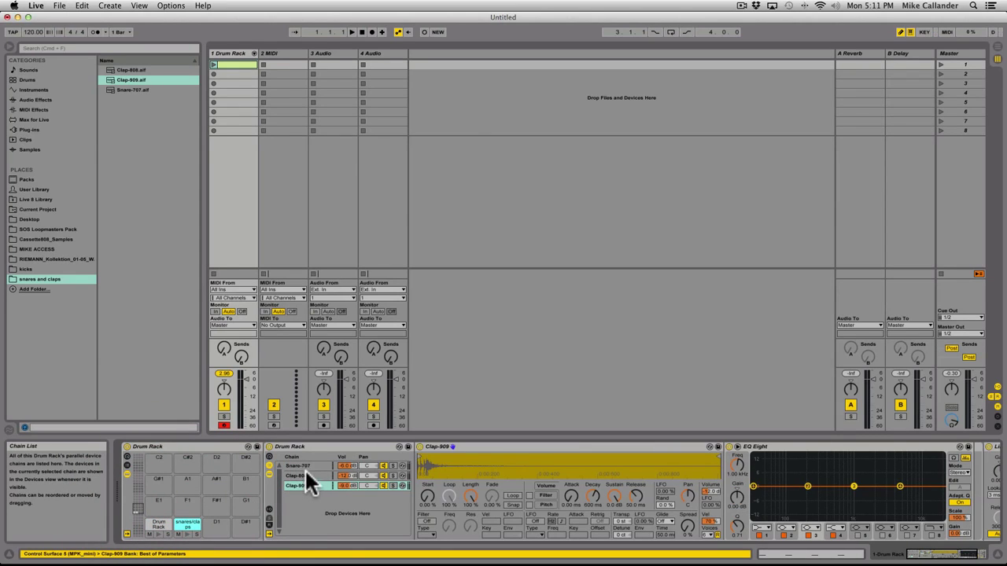
pyautogui.keyDown('shift'); pyautogui.click(308, 462); pyautogui.keyUp('shift')
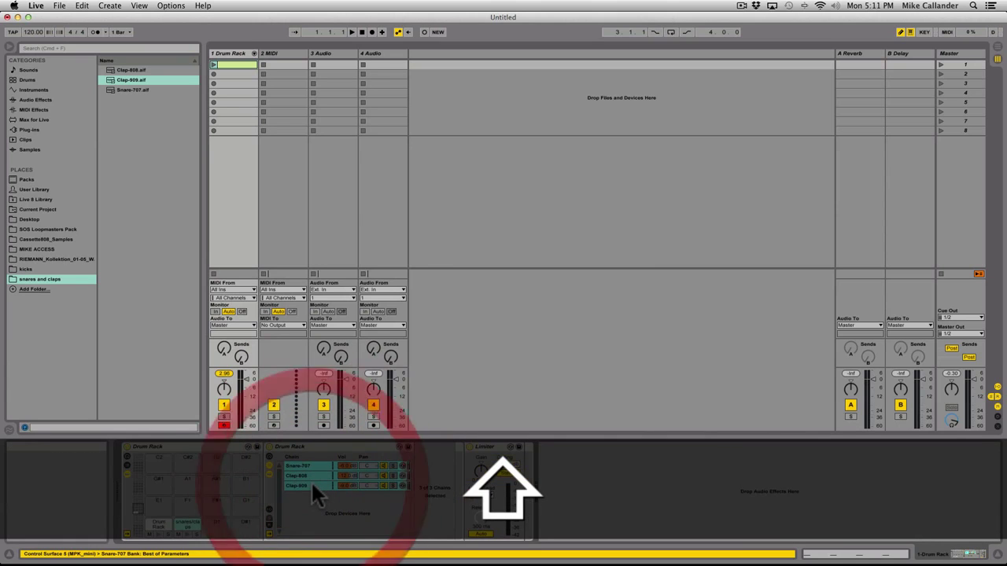
# - Group the selected Snare-707, Clap-808 and Clap-909 chains into a nested Drum Rack and rename its chain snares/claps
pyautogui.press('super+g')
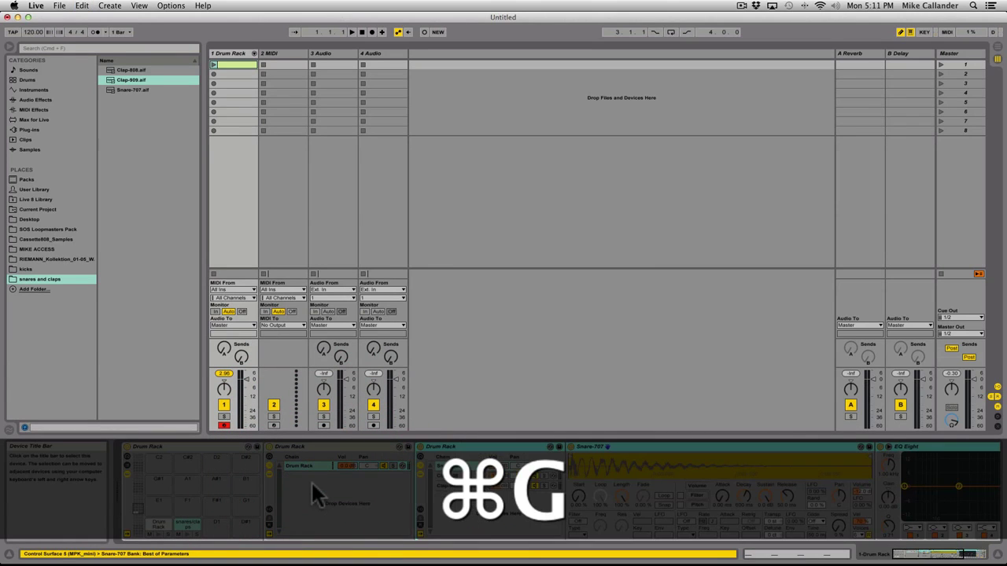
pyautogui.click(270, 540)
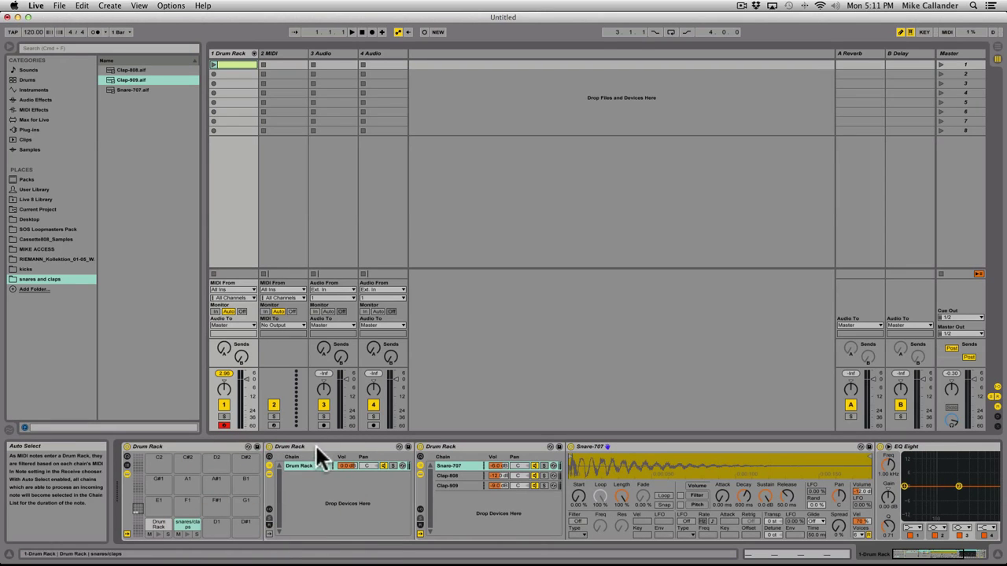
pyautogui.click(305, 464)
pyautogui.press('super+r')
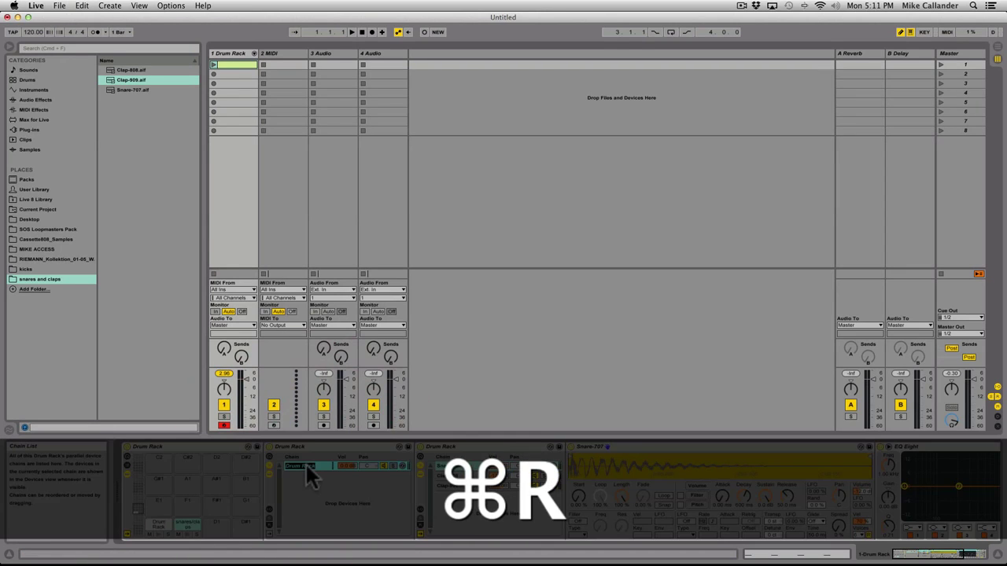
pyautogui.write('snares')
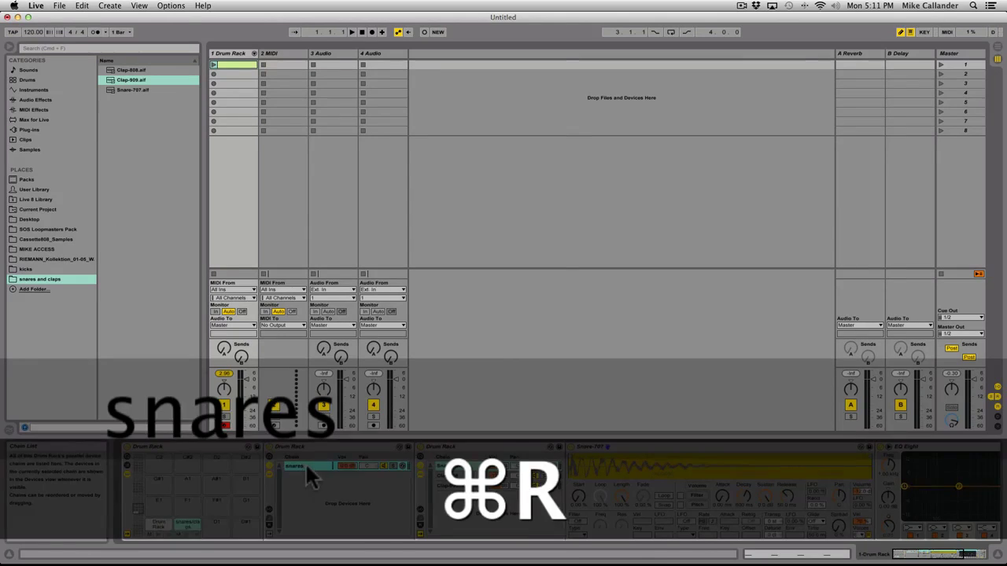
pyautogui.write('/claps')
pyautogui.press('Return')
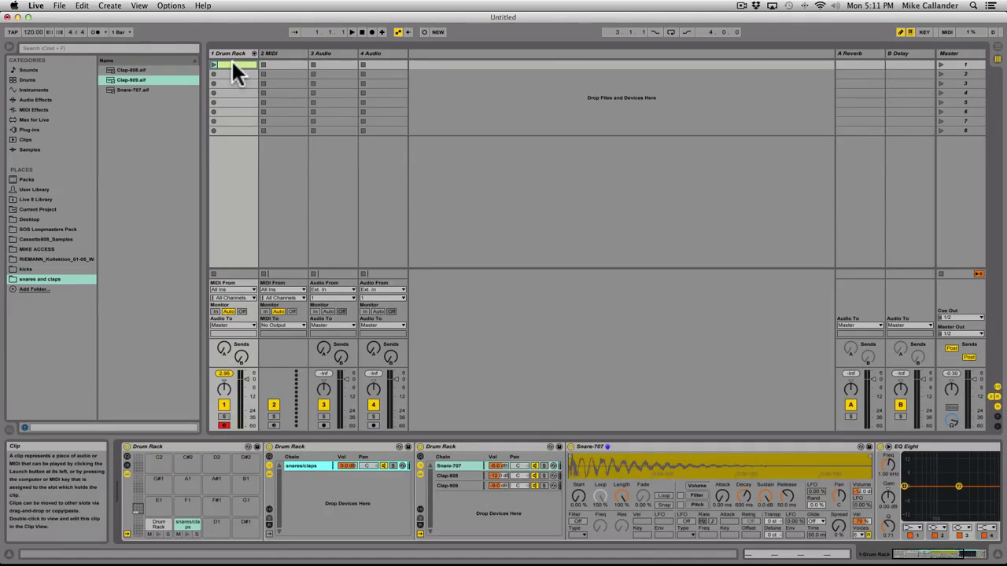
# - Open the Drum Rack track's MIDI clip and add sixteenth-length snares/claps notes on beats 1.2 and 1.4
pyautogui.doubleClick(232, 63)
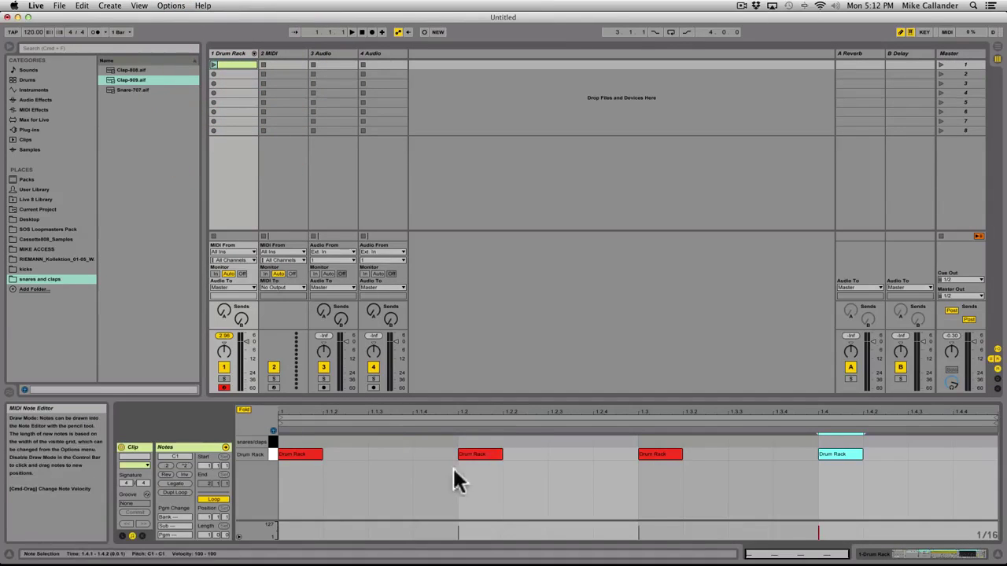
pyautogui.click(483, 442)
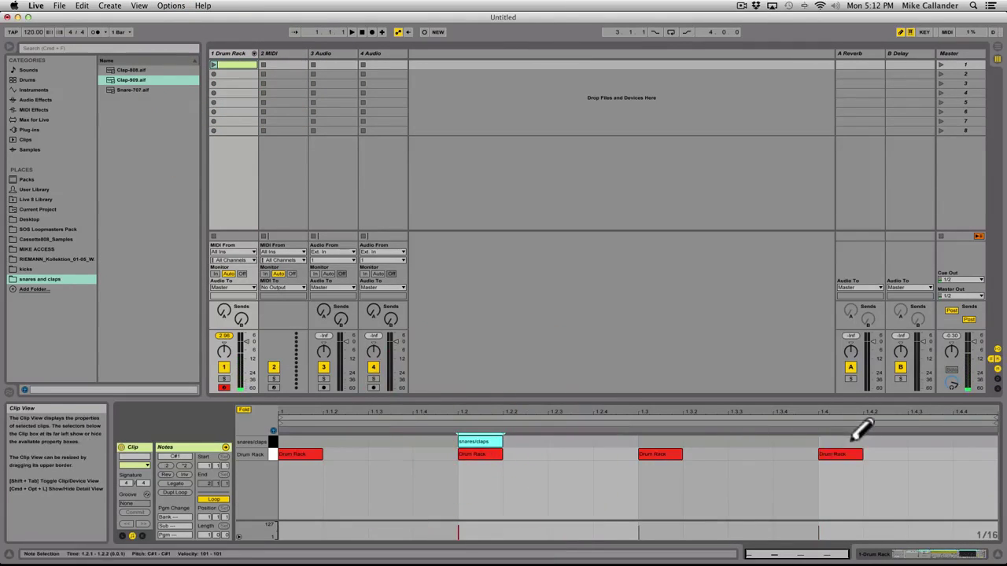
pyautogui.click(848, 442)
# - Remove the kick notes on beats 1.2 and 1.4 and launch the clip to hear the pattern
pyautogui.click(481, 454)
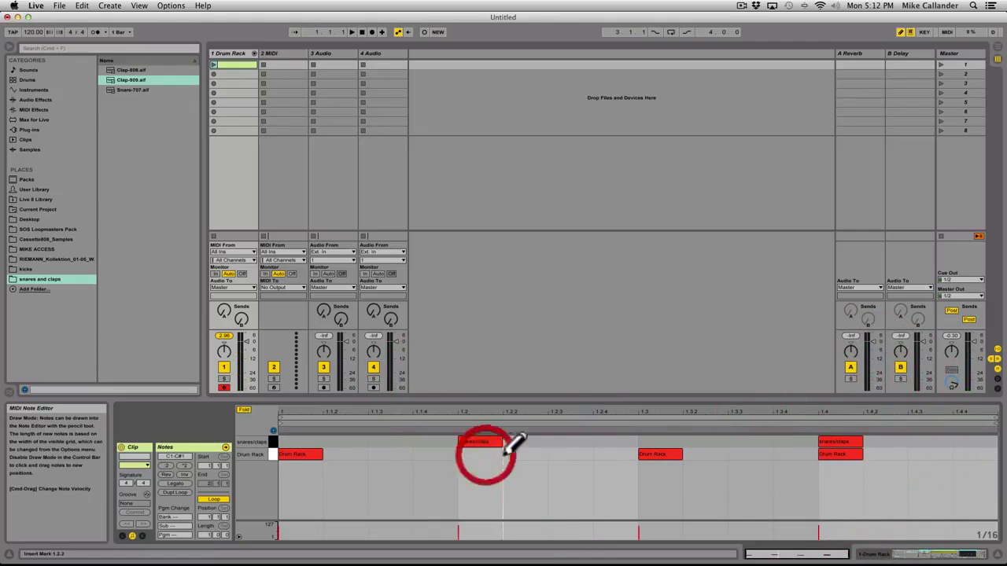
pyautogui.click(840, 454)
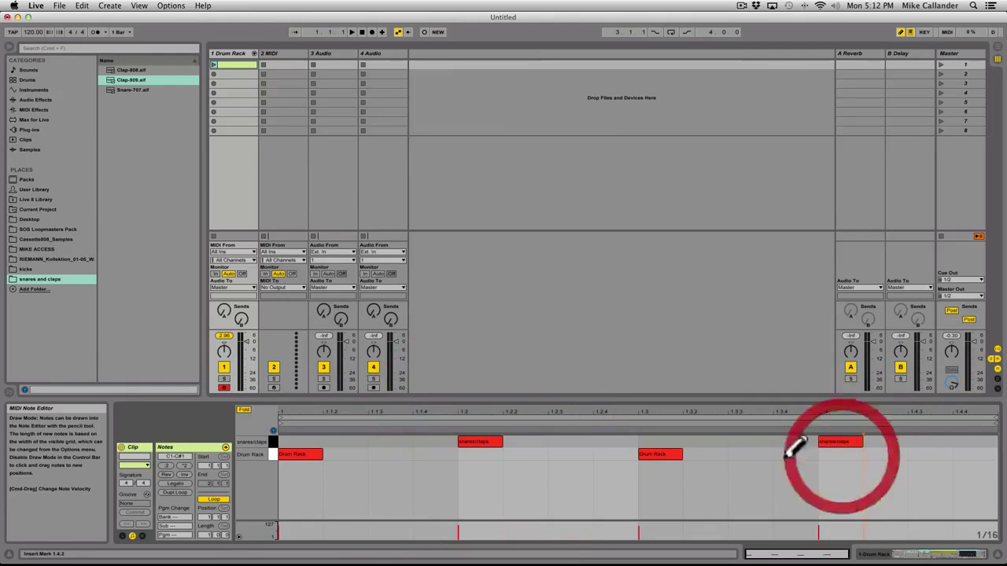
pyautogui.click(214, 64)
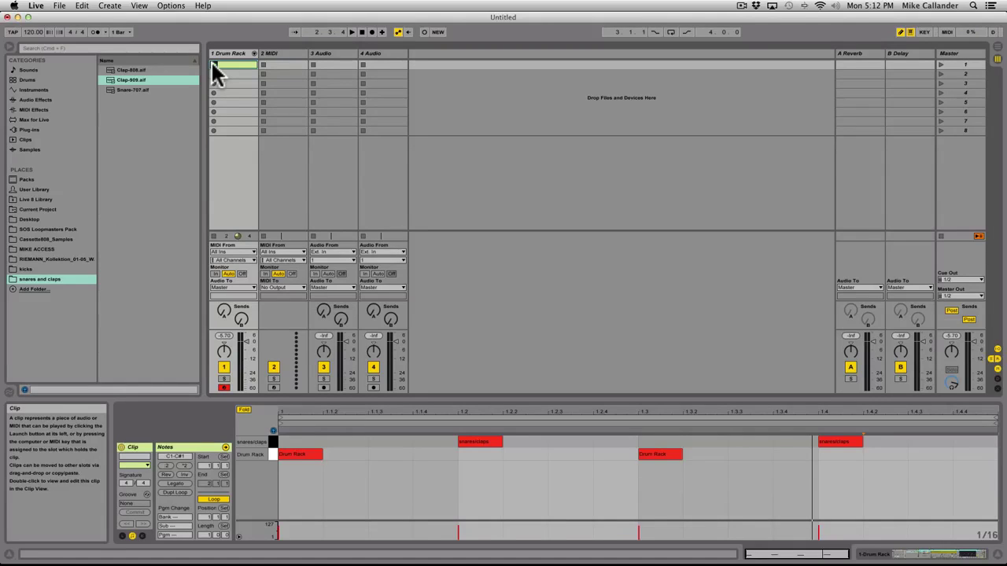
# - Review the nested racks on the kick and snares/claps pads, including the Snare-707 sample, EQ Eight and Limiter
pyautogui.hotkey('shift', 'Tab')
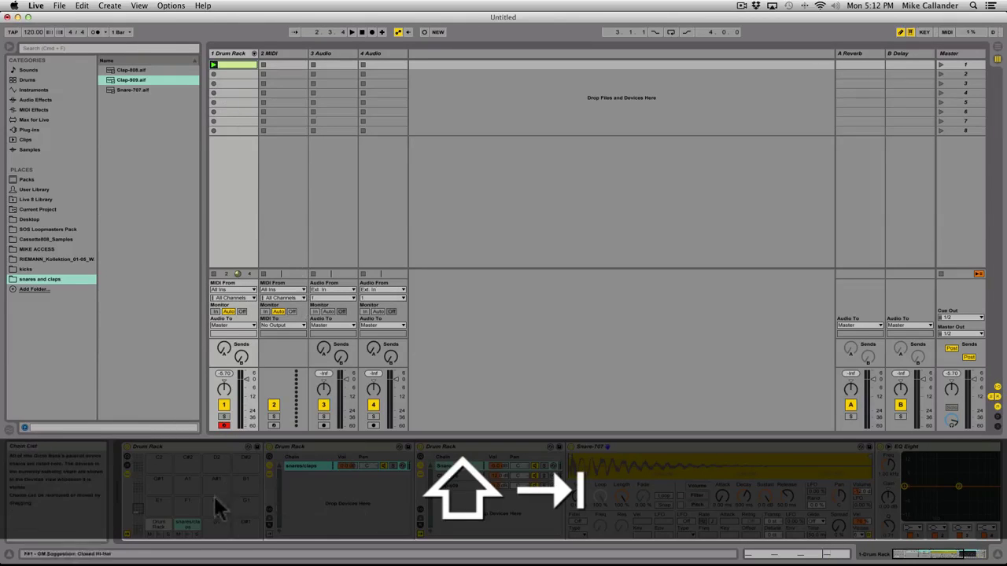
pyautogui.click(160, 526)
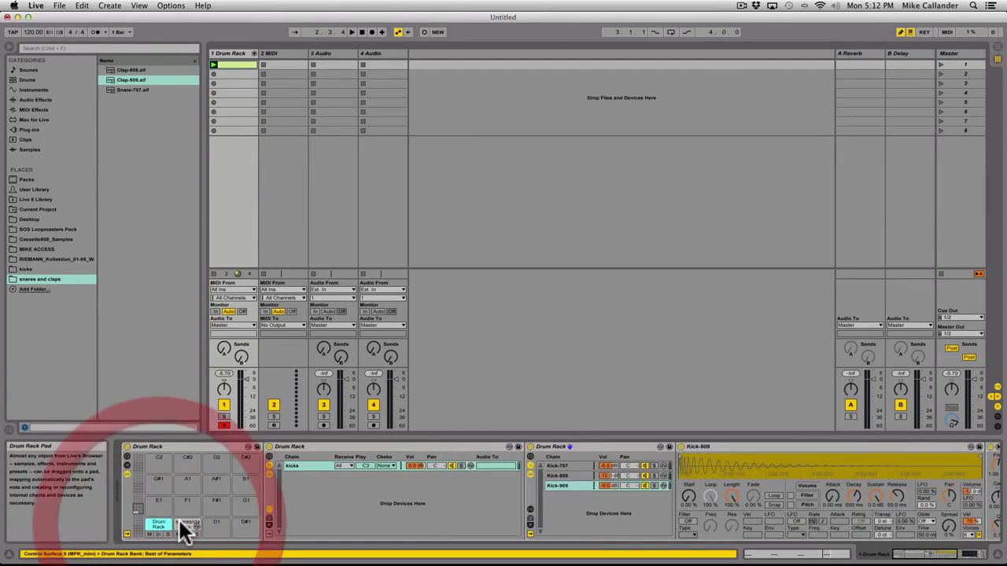
pyautogui.click(183, 524)
pyautogui.click(304, 465)
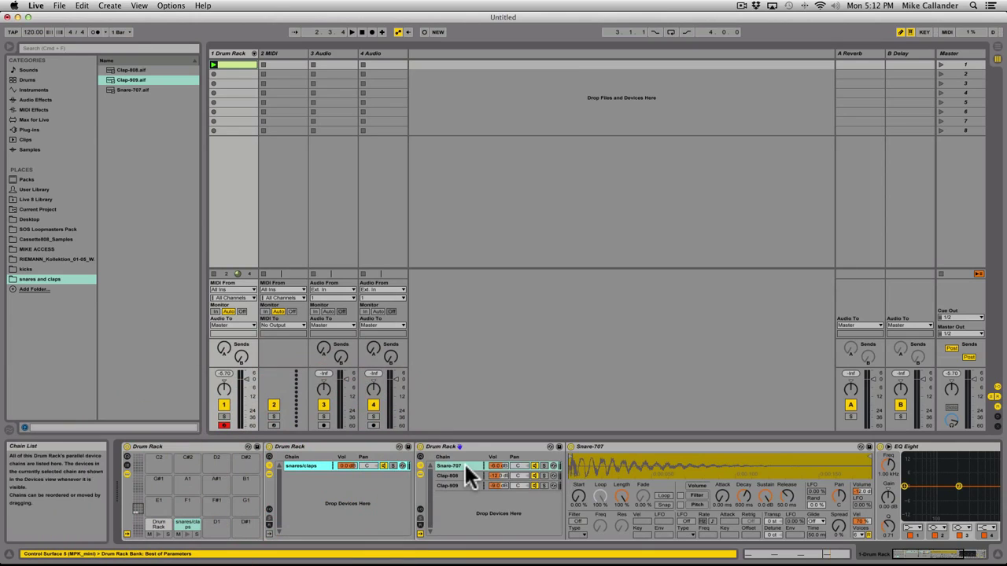
pyautogui.click(841, 484)
pyautogui.click(443, 473)
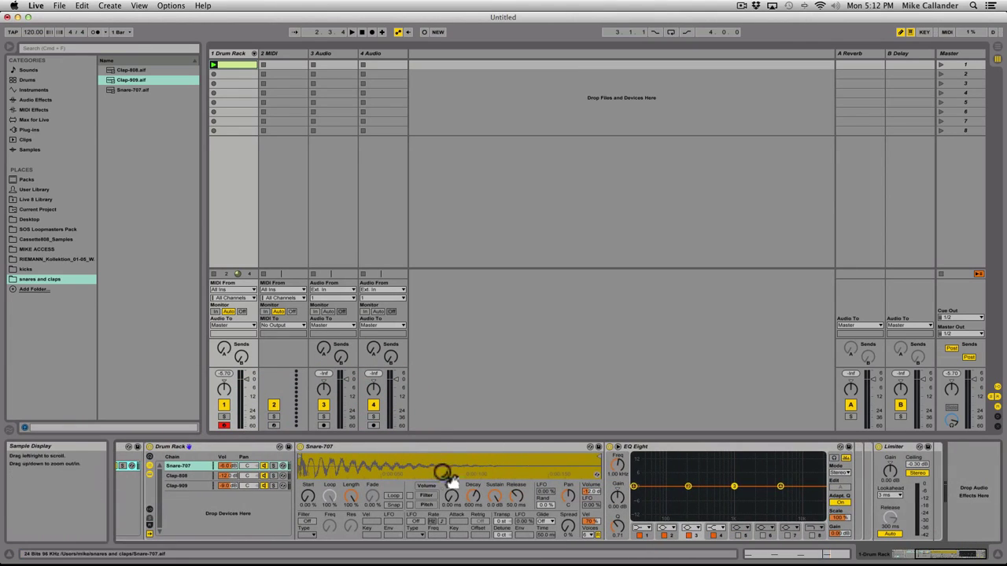